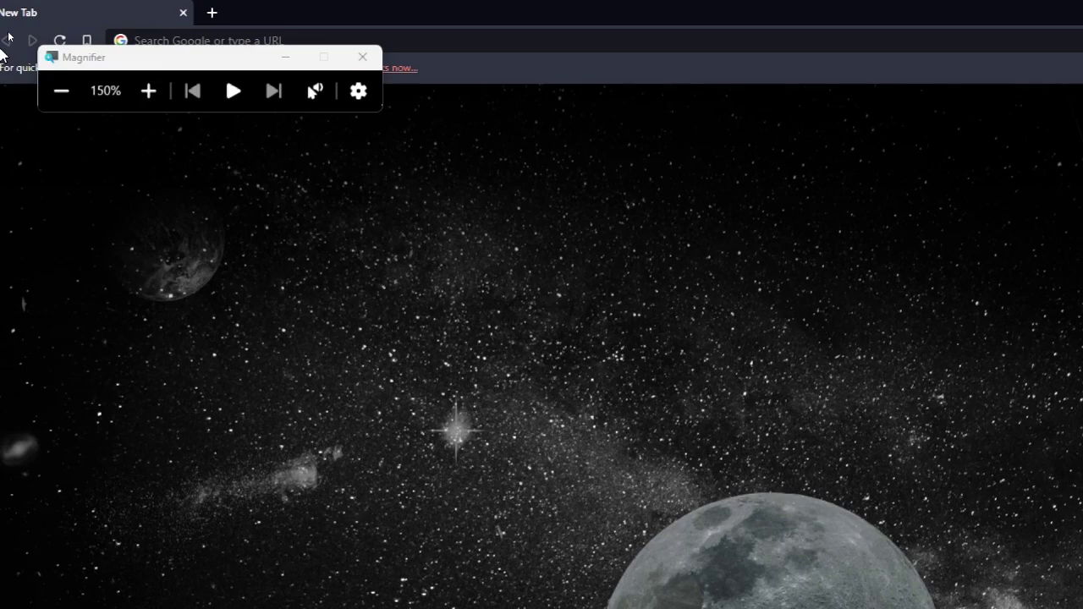
# Load wix.com in Brave and zoom the page out
pyautogui.moveTo(206, 63); pyautogui.dragTo(141, 336)
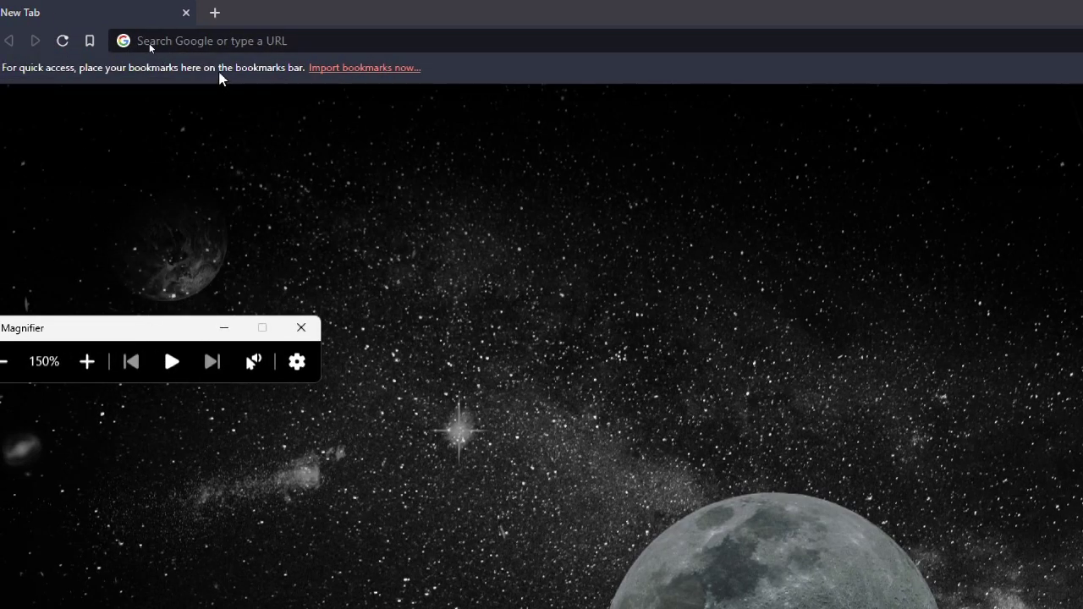
pyautogui.click(223, 43)
pyautogui.write('wix')
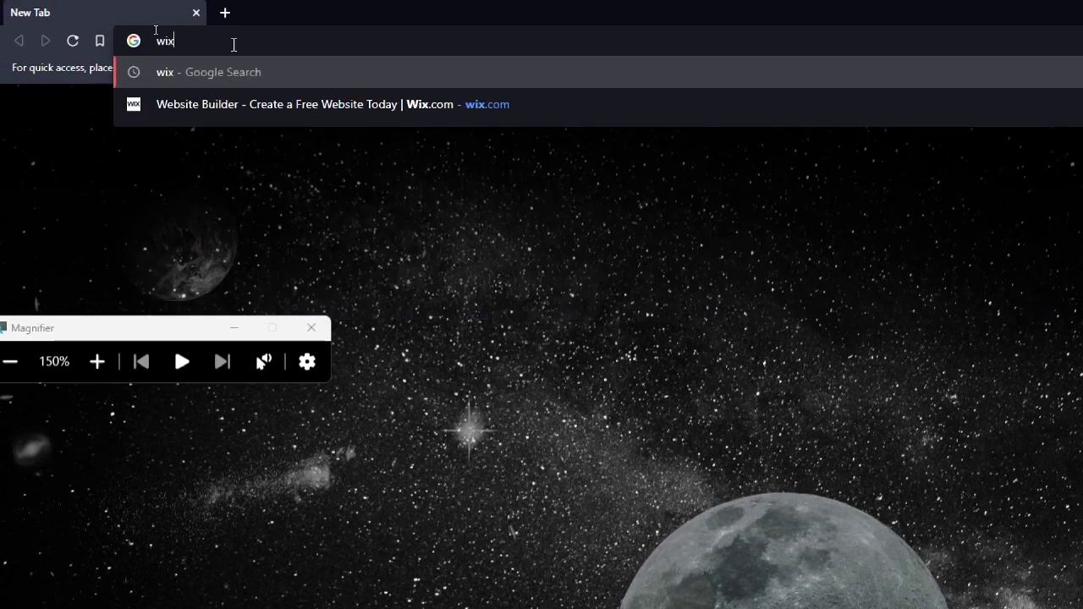
pyautogui.write('.com')
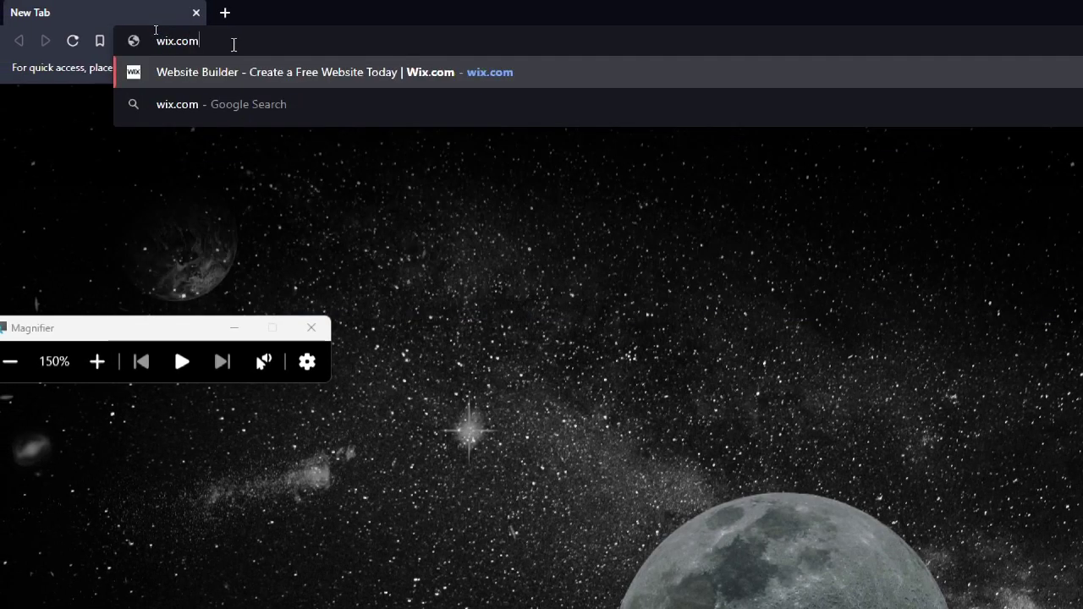
pyautogui.press('Return')
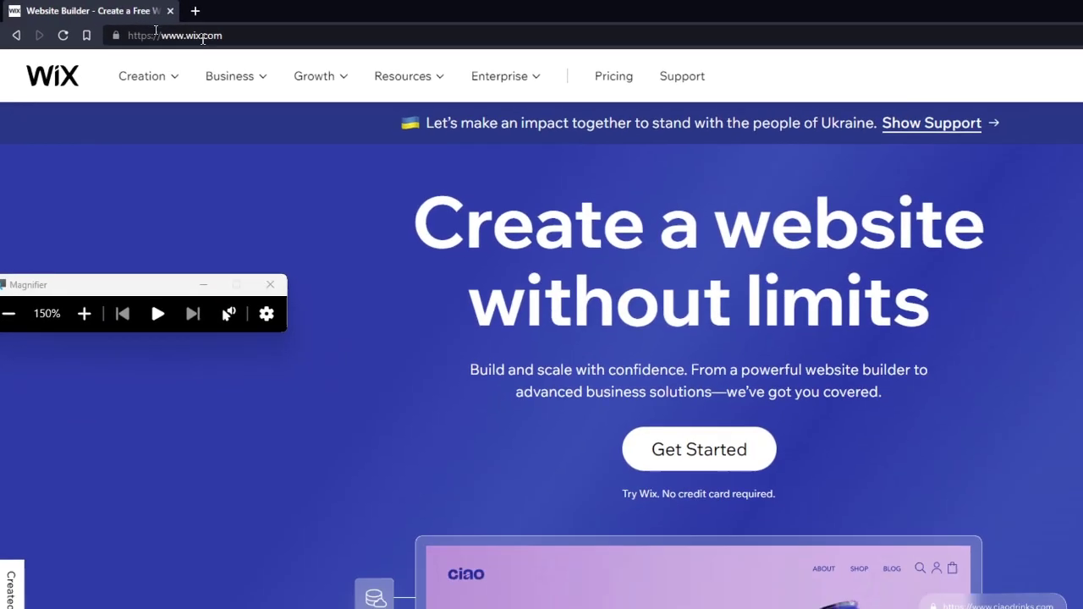
pyautogui.press('super+minus')
pyautogui.click(207, 219)
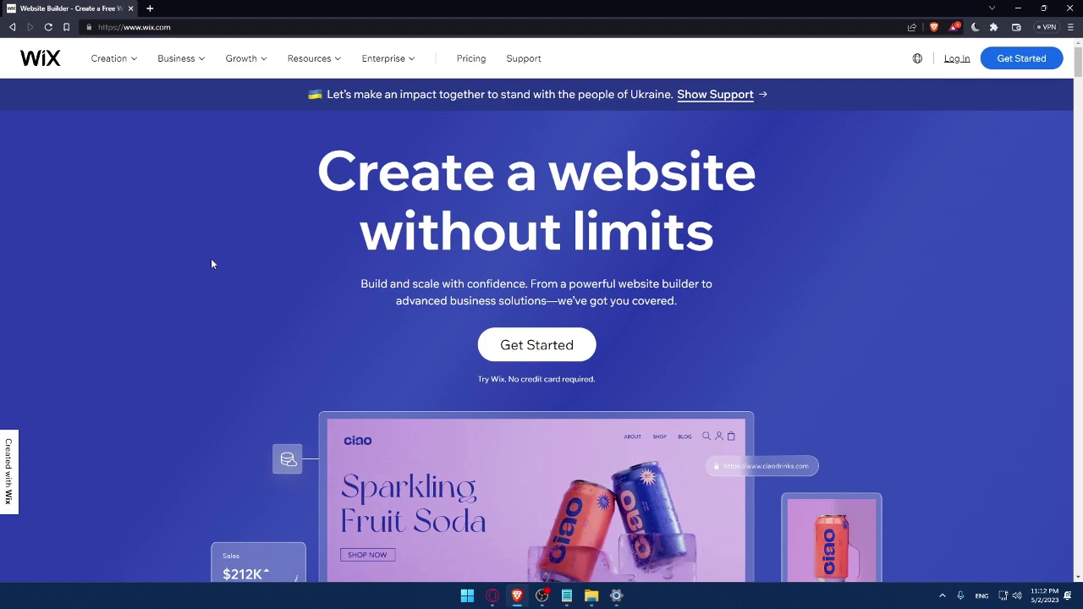
# Go to the Wix Log In page and dismiss the saved e-mail suggestions
pyautogui.click(957, 60)
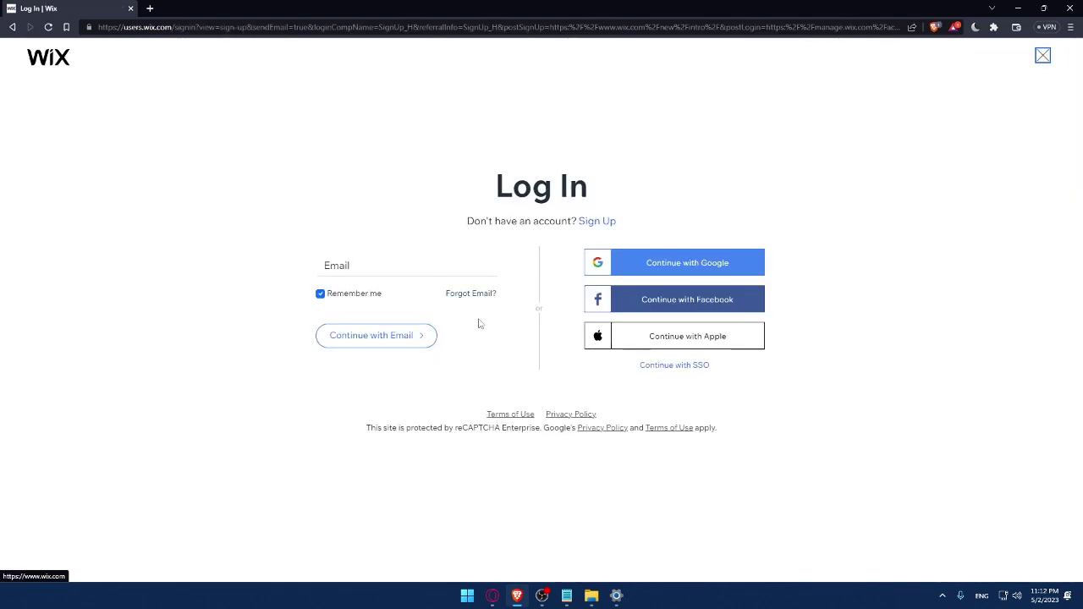
pyautogui.click(360, 265)
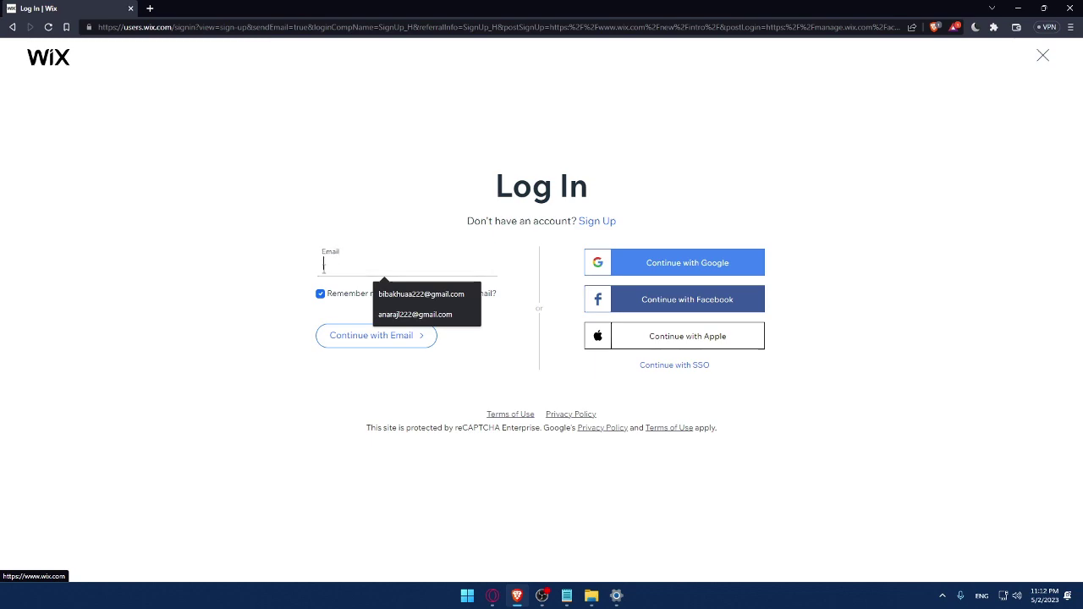
pyautogui.click(252, 247)
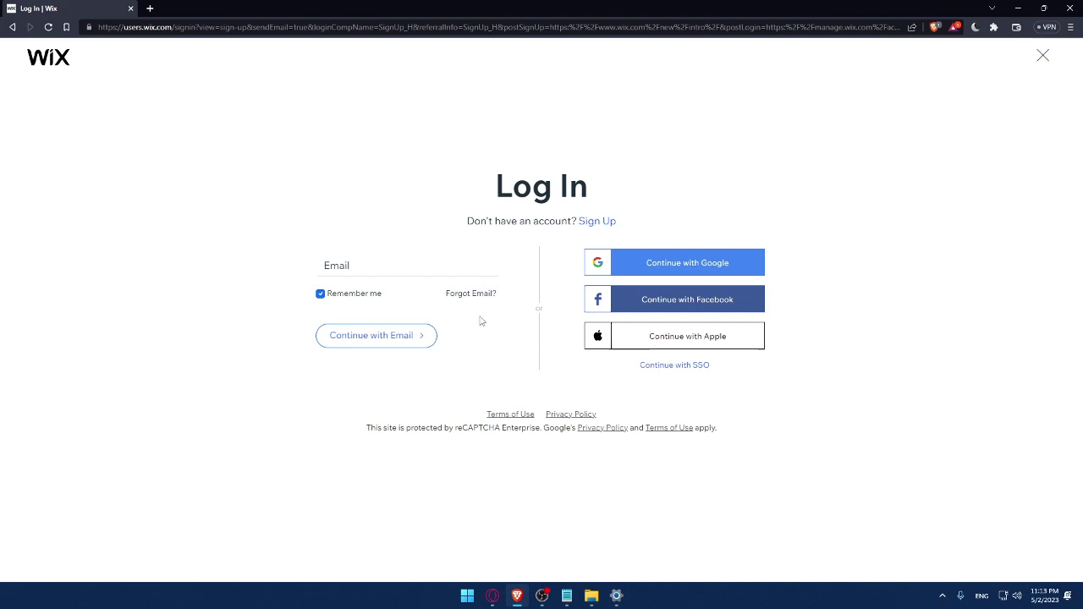
# Open the Terms of Use and Privacy Policy links in new tabs
pyautogui.rightClick(515, 414)
pyautogui.click(560, 427)
pyautogui.rightClick(563, 414)
pyautogui.click(587, 425)
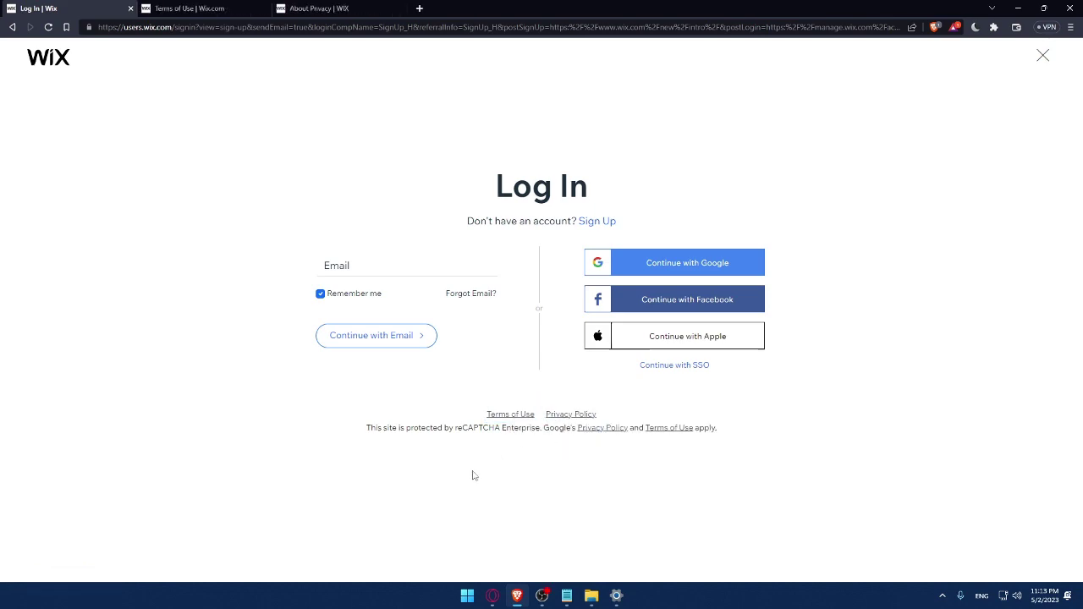
# Skim the Terms of Use and Privacy Policy, close both tabs, and switch to Sign Up
pyautogui.click(203, 8)
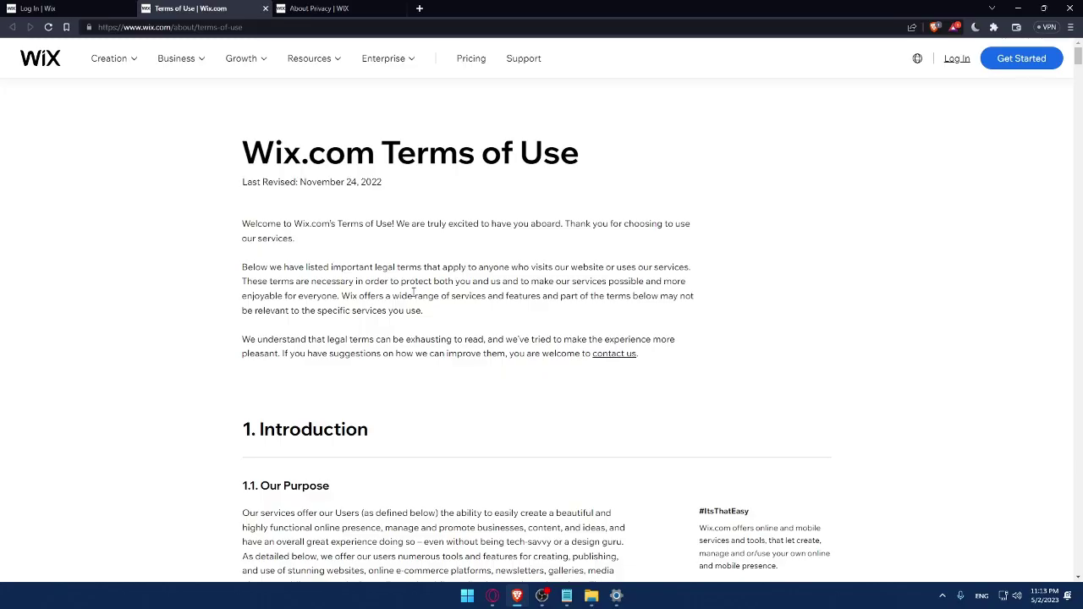
pyautogui.scroll(-15, 415, 293)
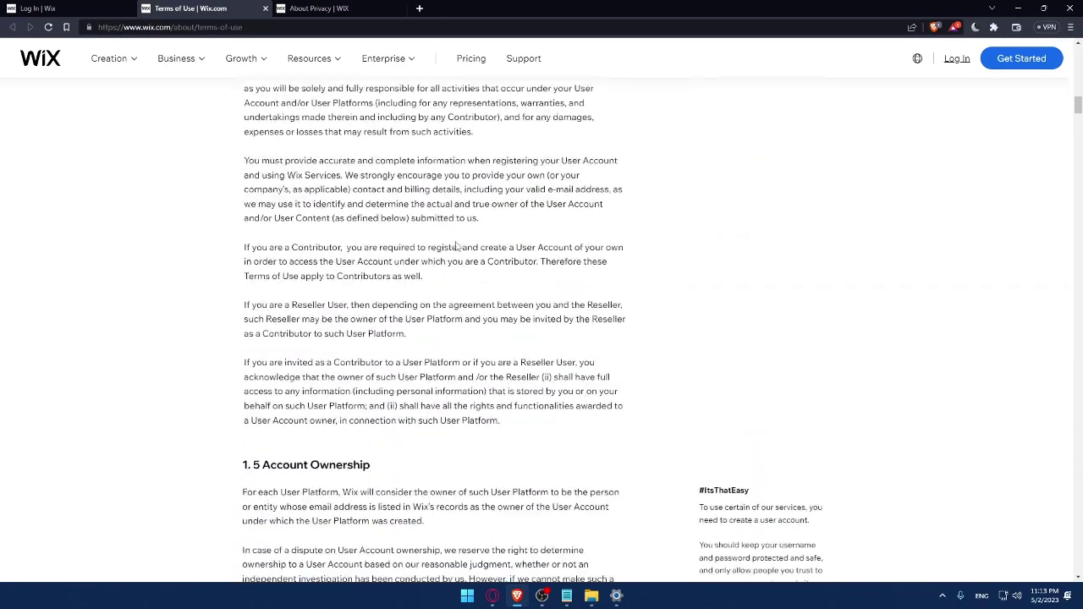
pyautogui.scroll(-20, 455, 250)
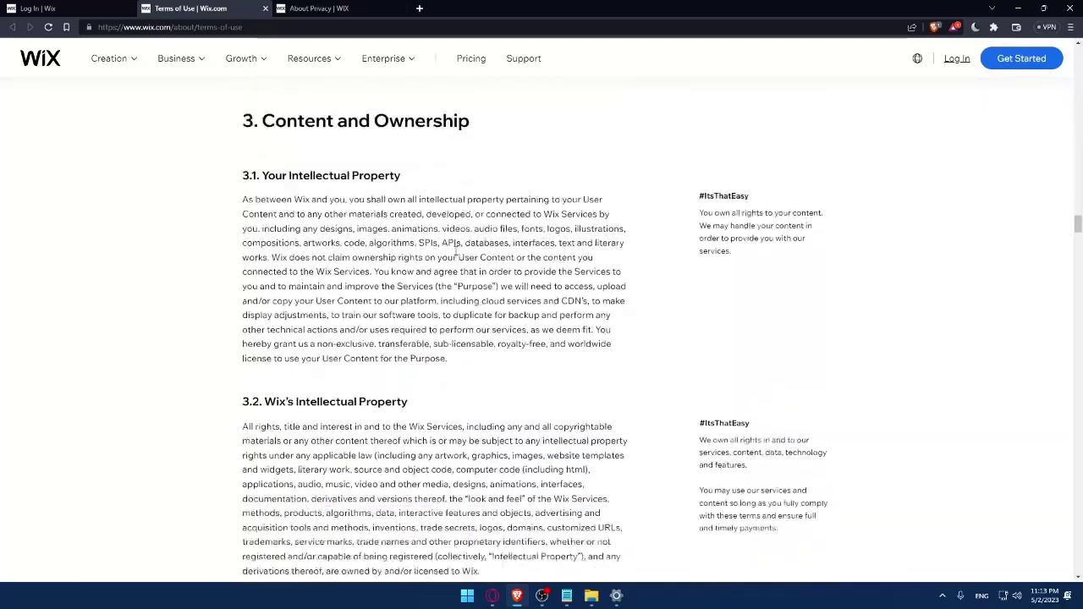
pyautogui.click(314, 8)
pyautogui.click(265, 8)
pyautogui.scroll(-15, 339, 188)
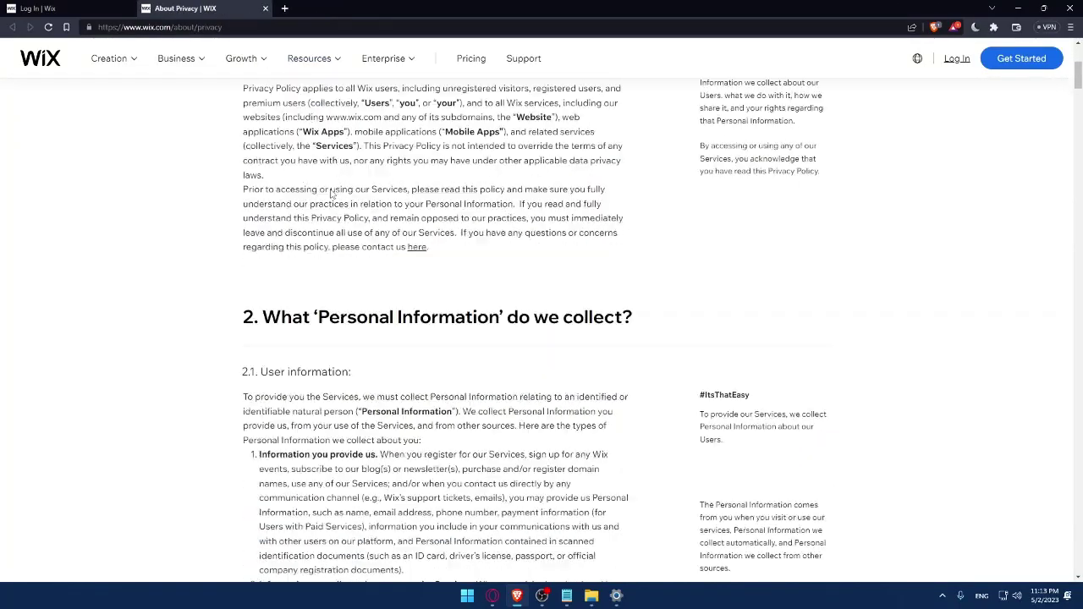
pyautogui.scroll(-20, 339, 188)
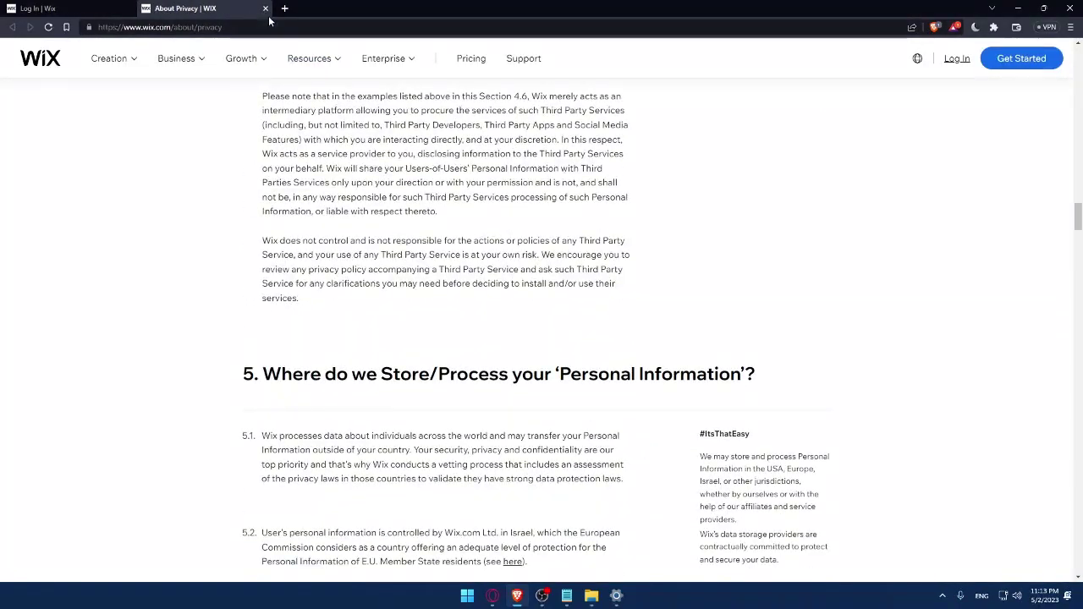
pyautogui.click(265, 8)
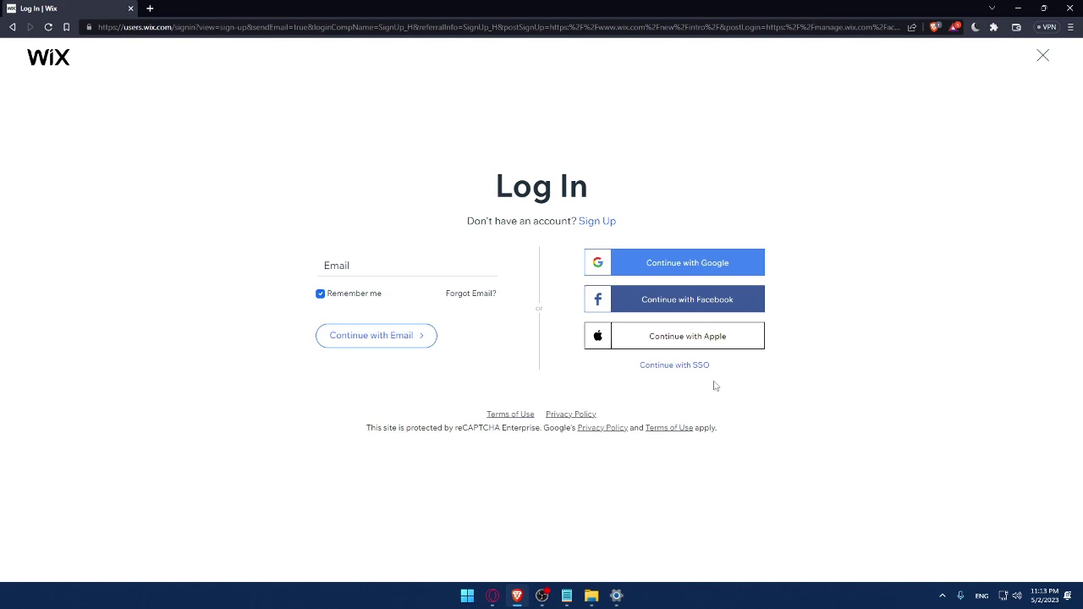
pyautogui.click(599, 223)
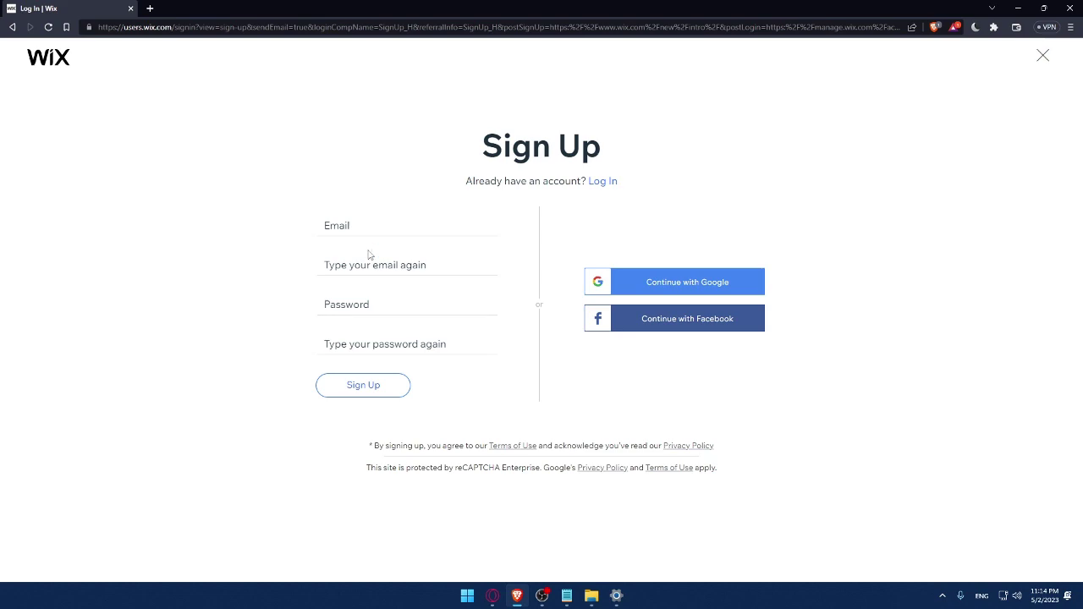
# Enter the account e-mail in both Sign Up e-mail fields
pyautogui.click(367, 231)
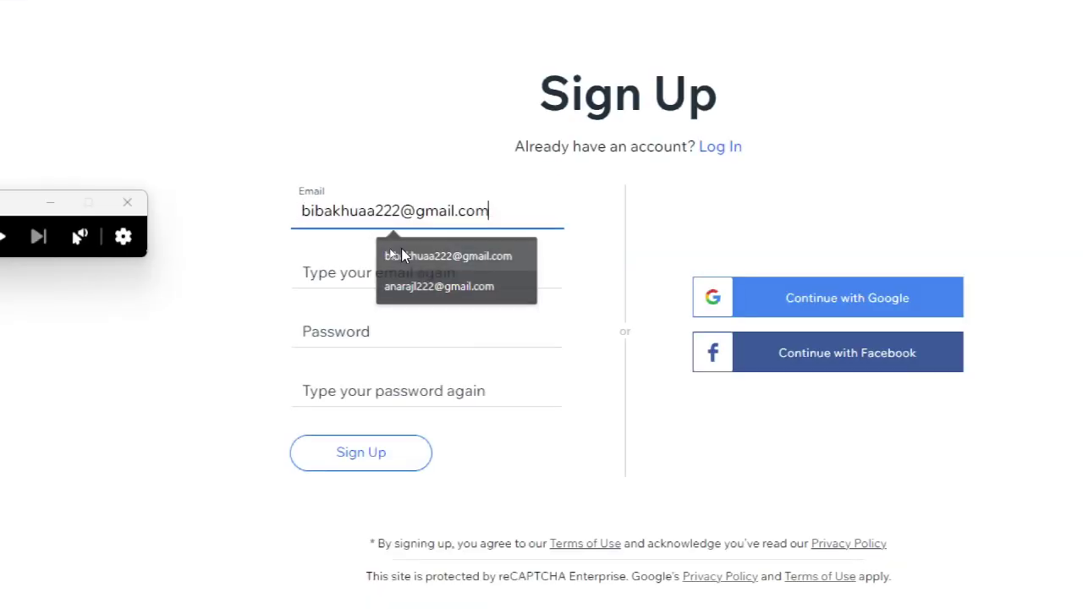
pyautogui.click(389, 254)
pyautogui.click(432, 274)
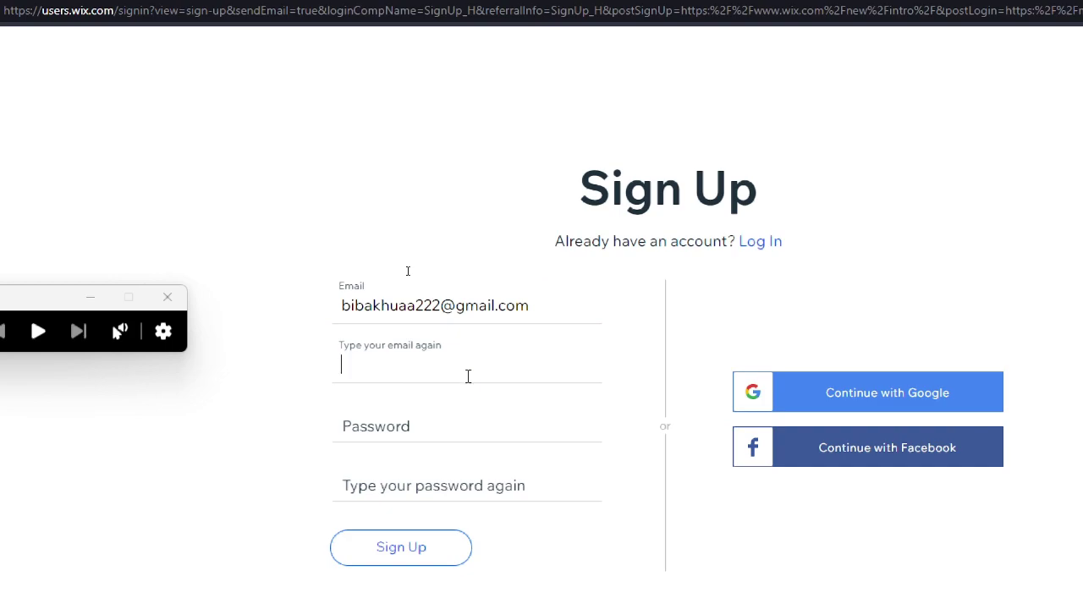
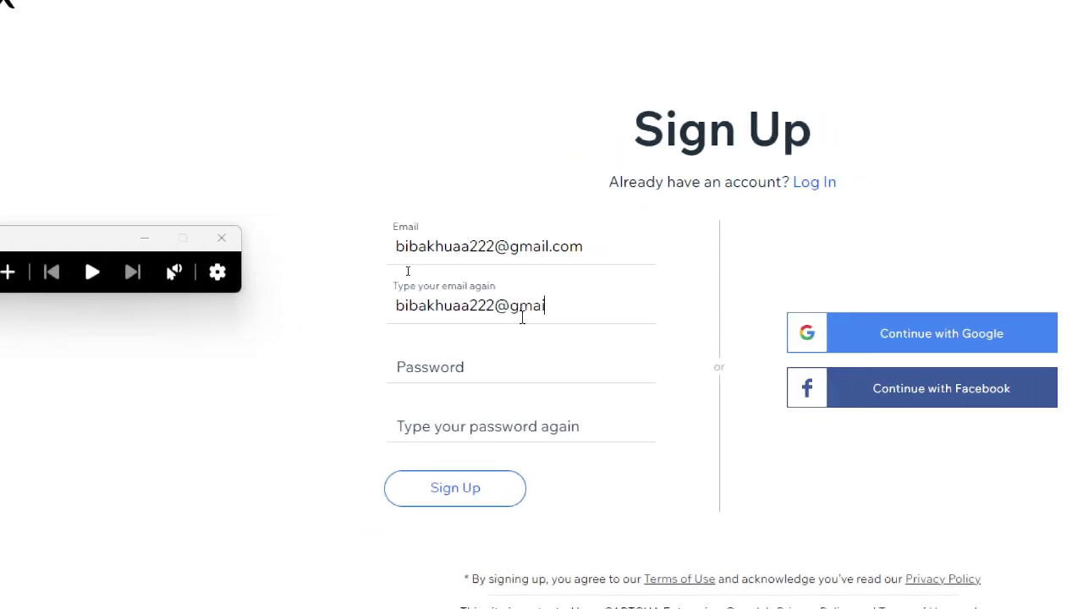
# Enter the account password in the Password field and begin confirming it
pyautogui.click(496, 358)
pyautogui.write('1234567890')
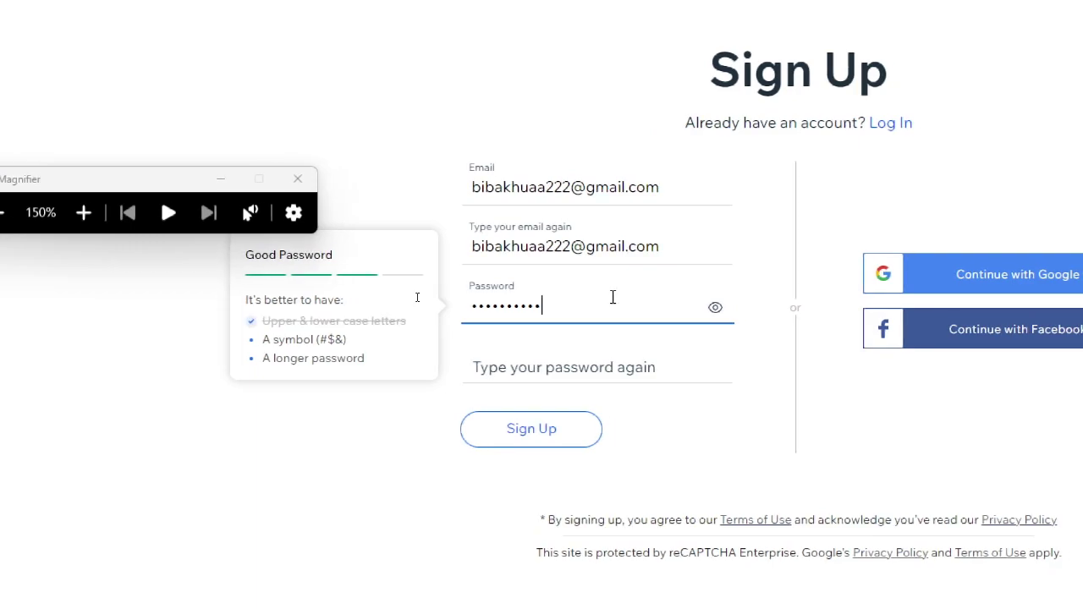
pyautogui.click(582, 367)
pyautogui.write('1234567890')
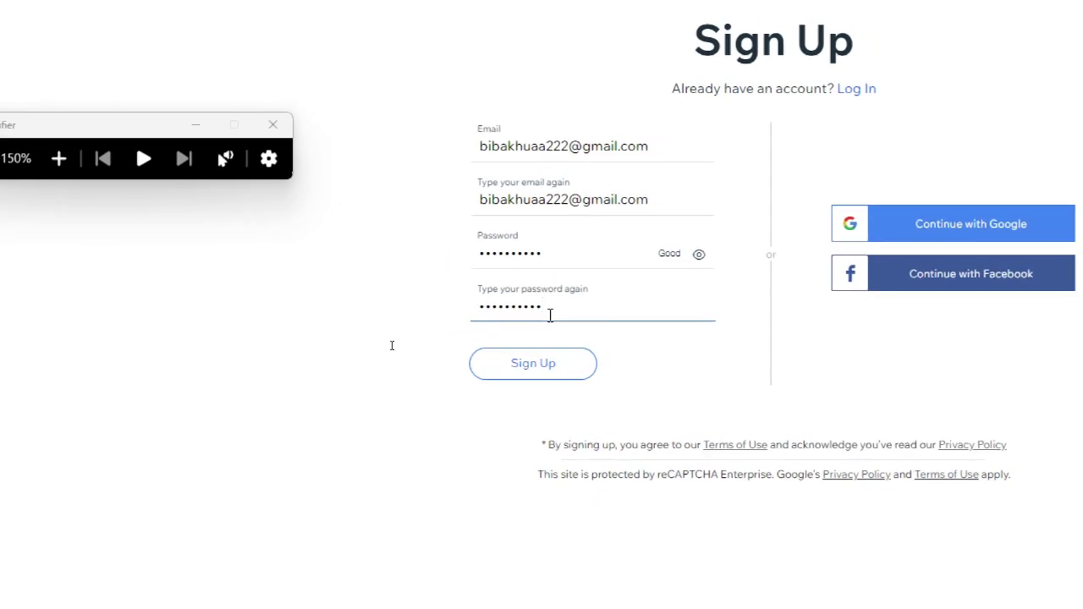
pyautogui.press('super+minus')
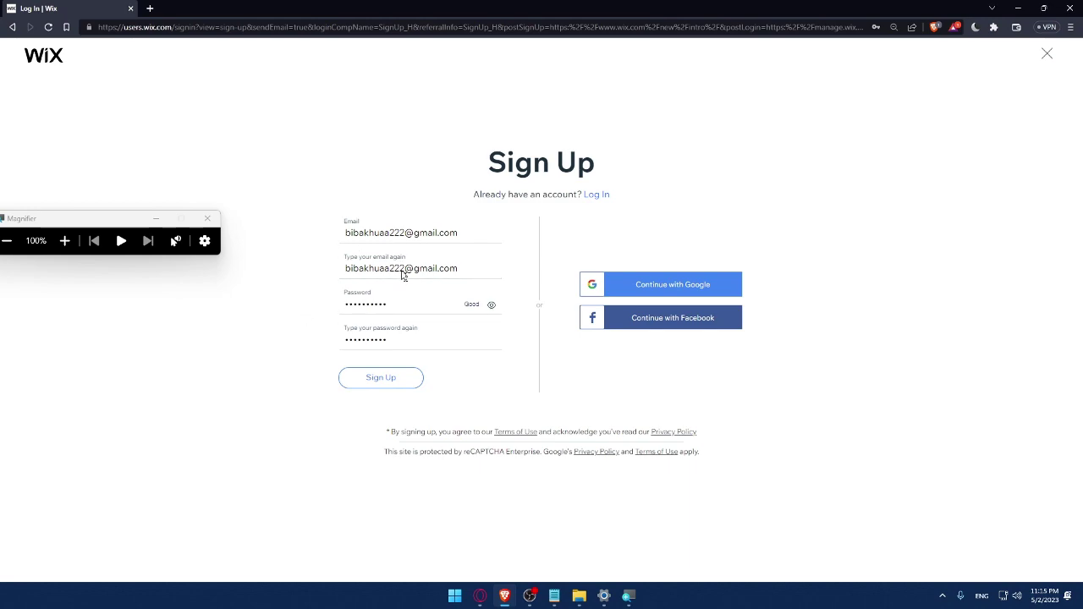
# Sign up with a Google account and save the new password in the browser
pyautogui.click(673, 296)
pyautogui.click(453, 341)
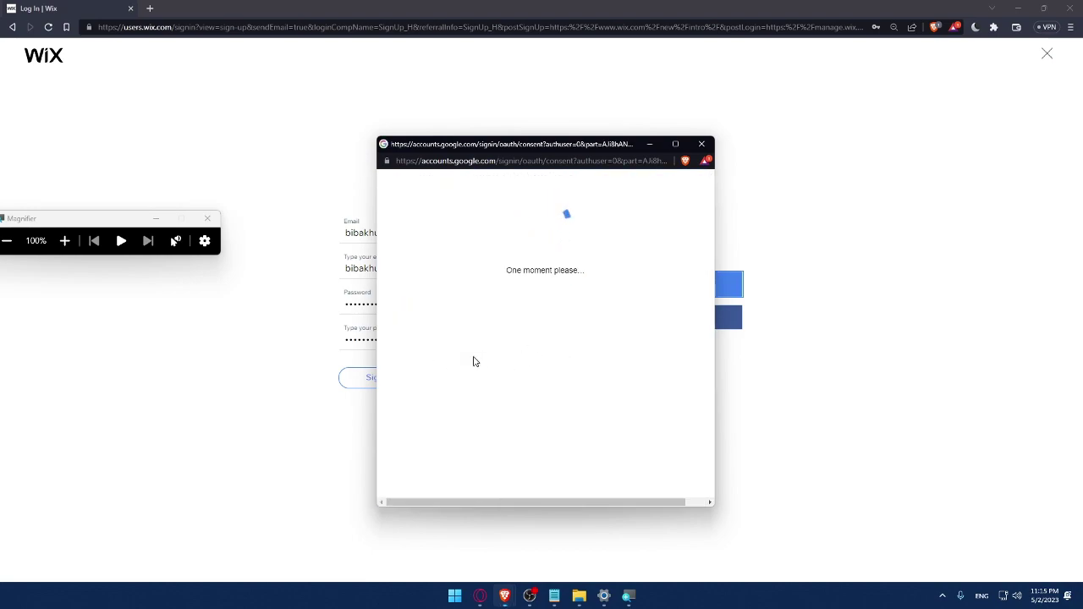
pyautogui.click(207, 218)
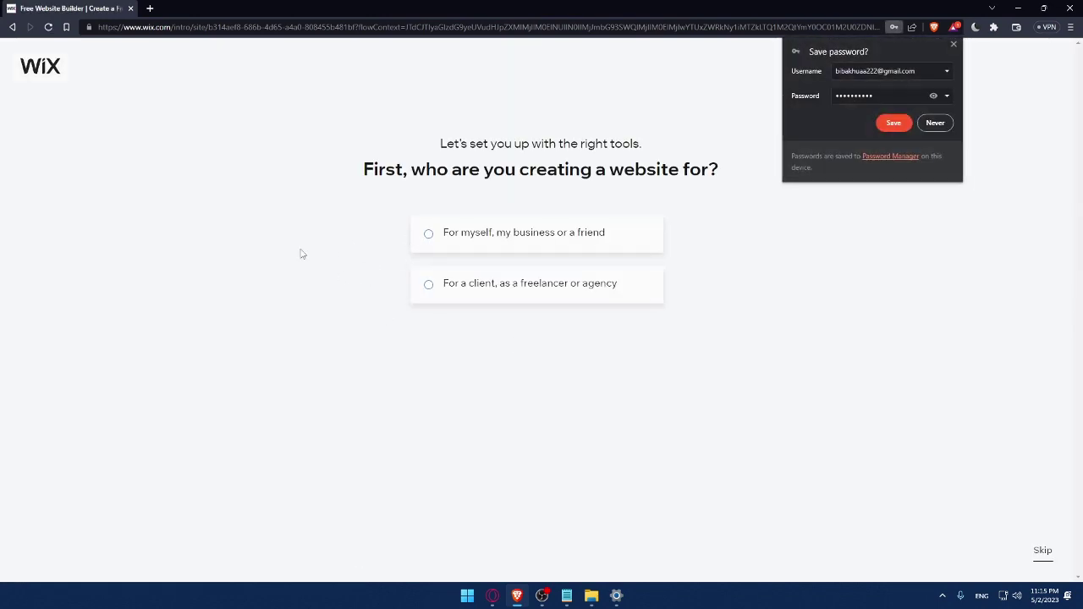
pyautogui.click(892, 123)
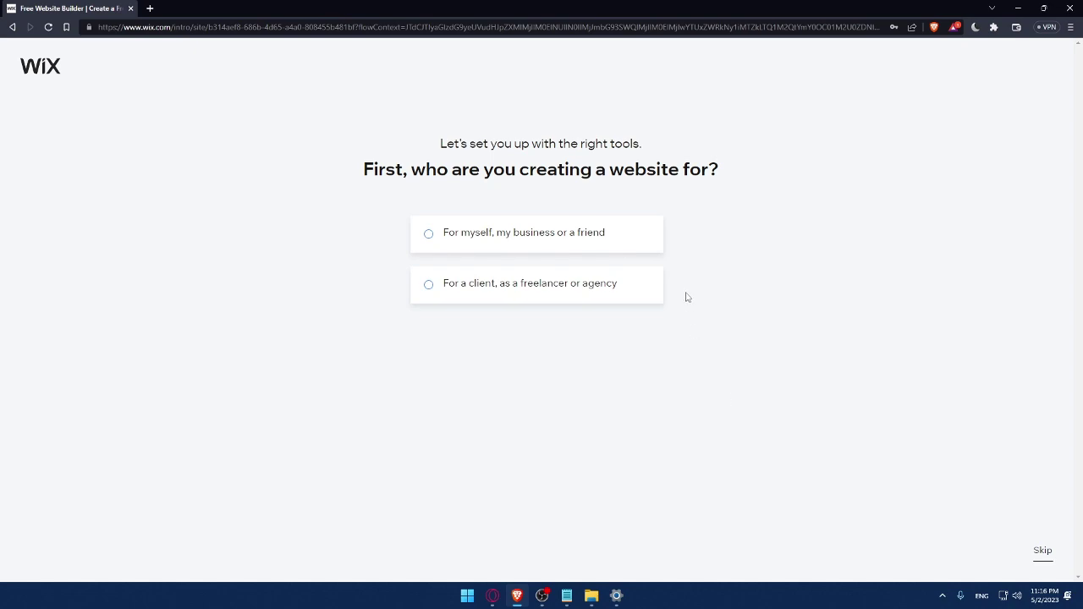
# Choose a site for myself or my business, type Online Store, and name it MrOmix
pyautogui.click(455, 248)
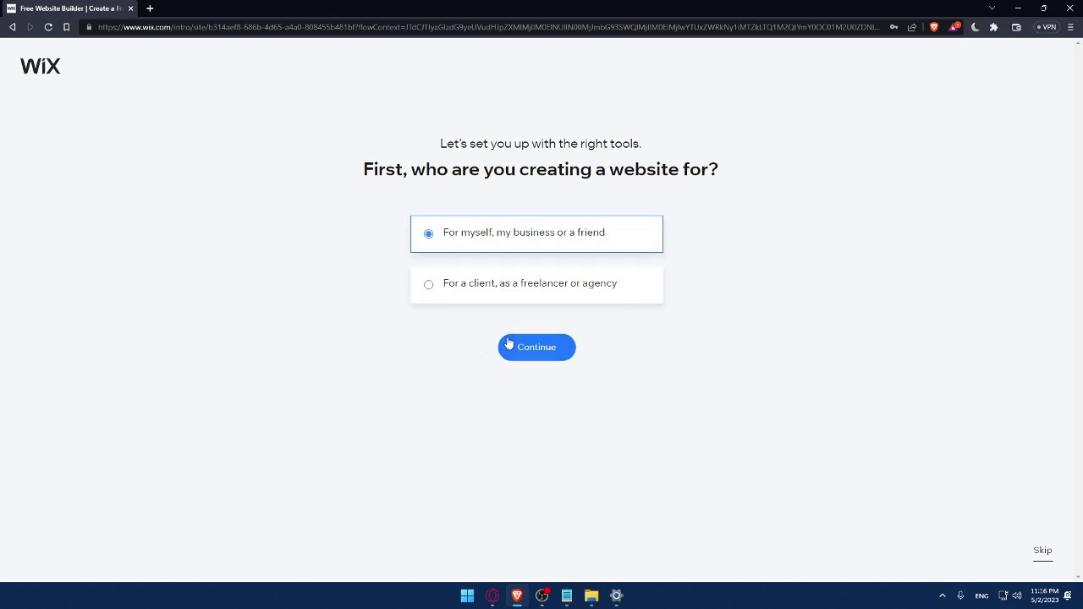
pyautogui.click(561, 348)
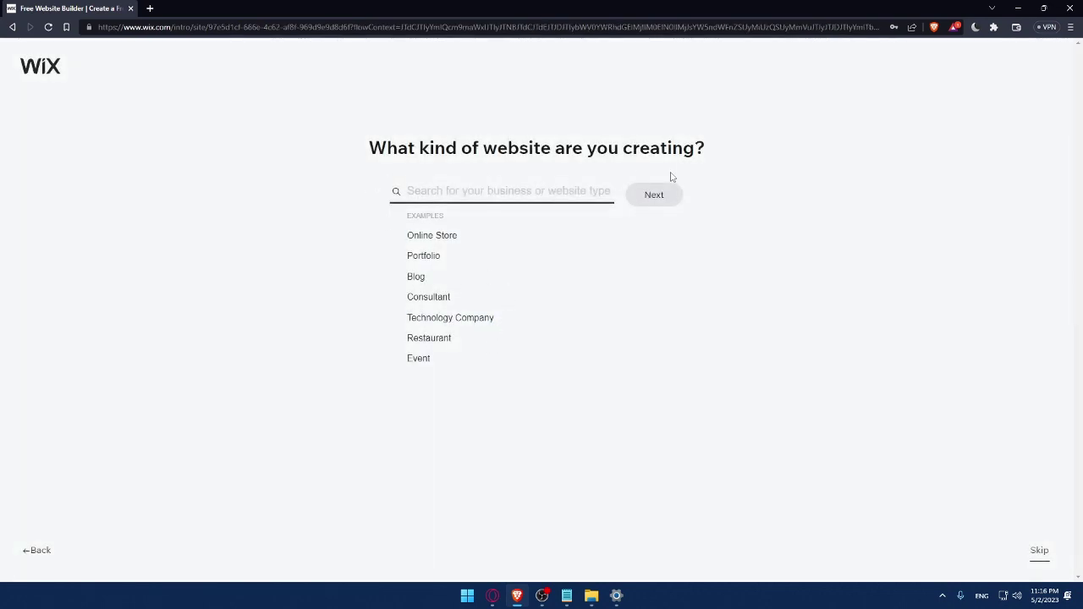
pyautogui.click(408, 241)
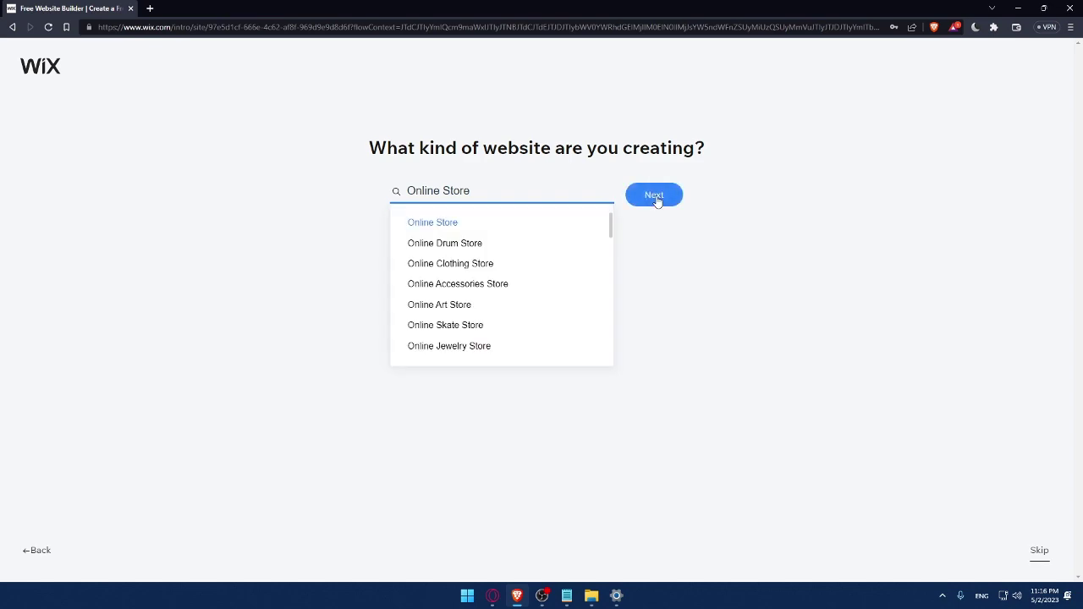
pyautogui.click(657, 200)
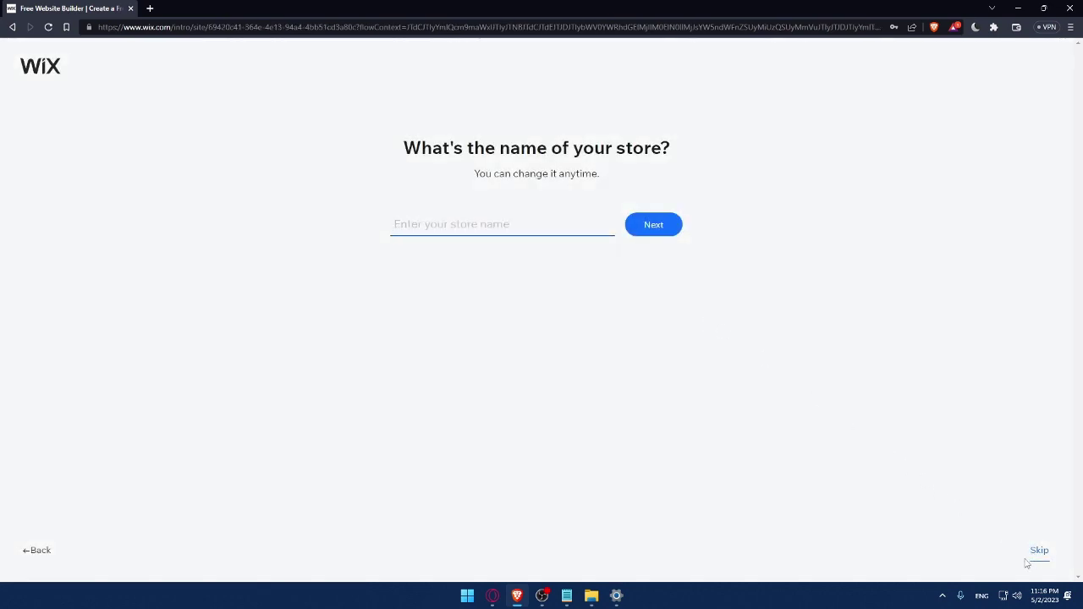
pyautogui.write('MrOmix')
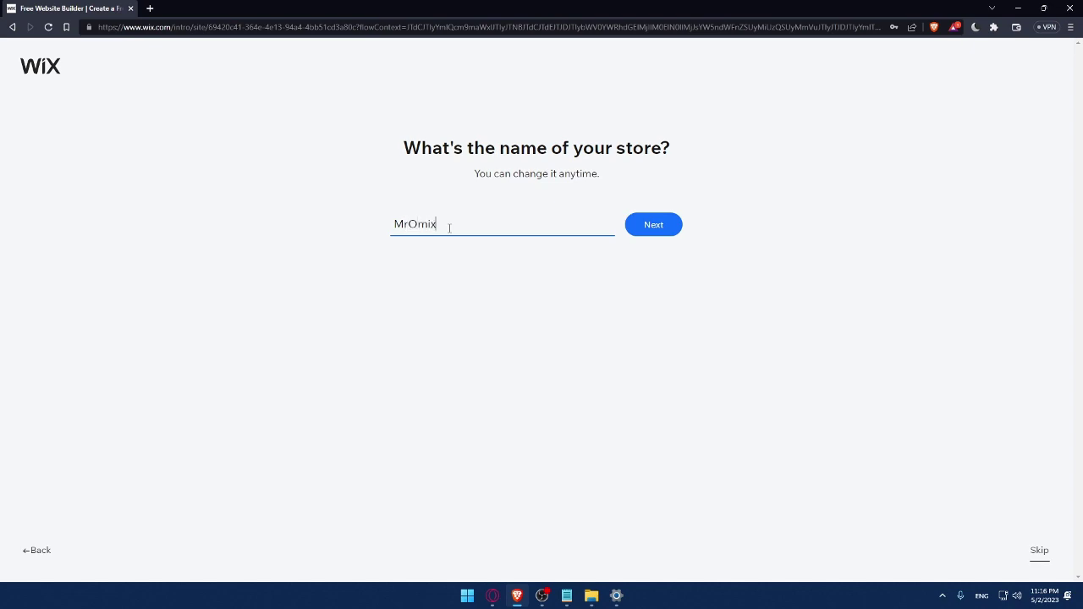
pyautogui.click(666, 233)
# Submit the MrOmix name, tick Blog, Music and Video, then go to the dashboard
pyautogui.click(651, 232)
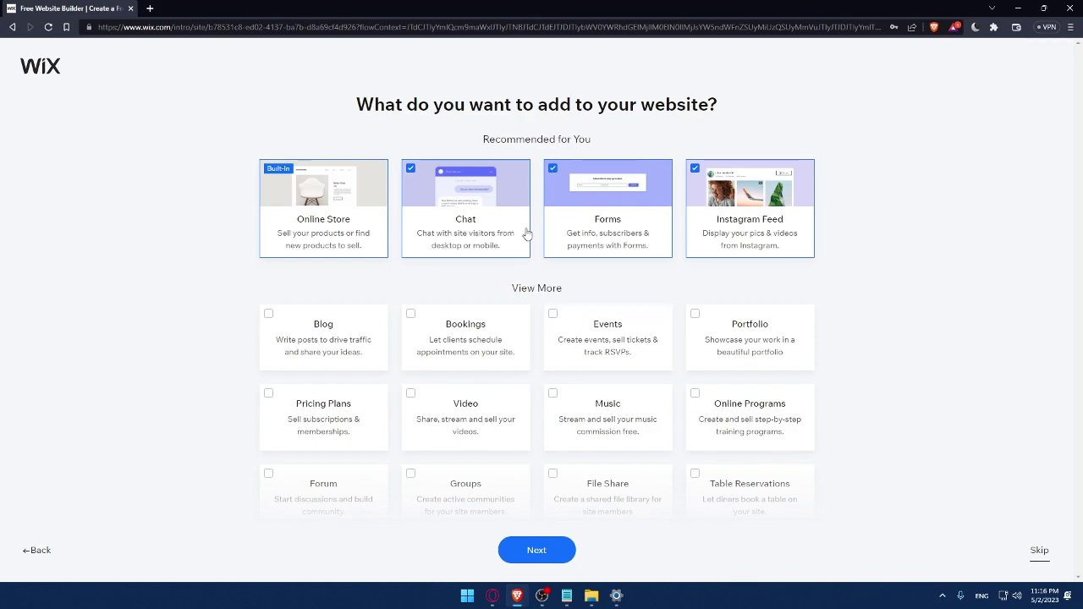
pyautogui.click(269, 325)
pyautogui.scroll(-2, 511, 419)
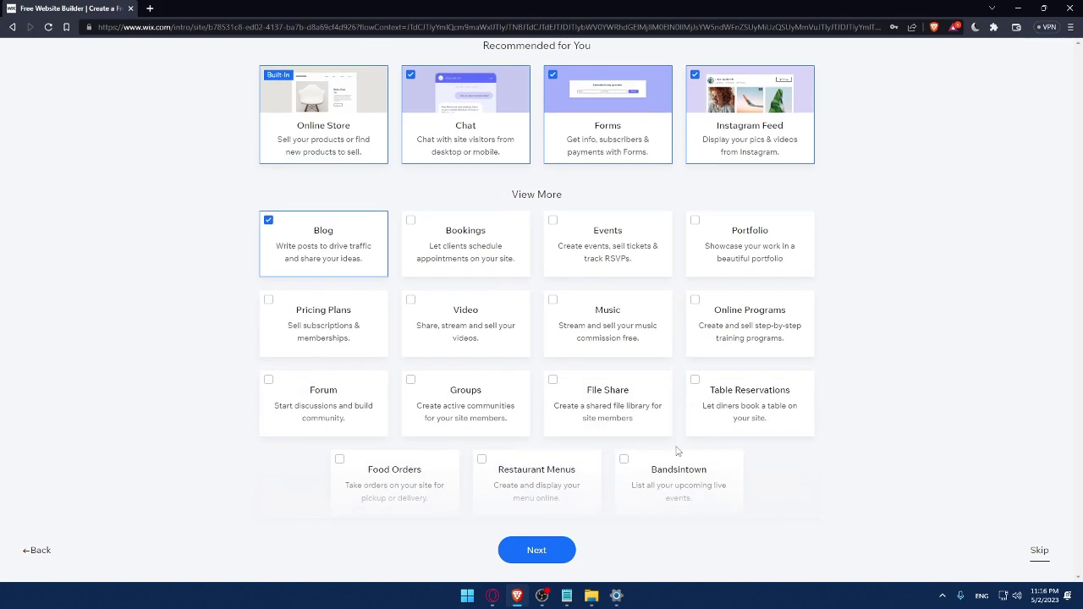
pyautogui.click(567, 313)
pyautogui.click(412, 309)
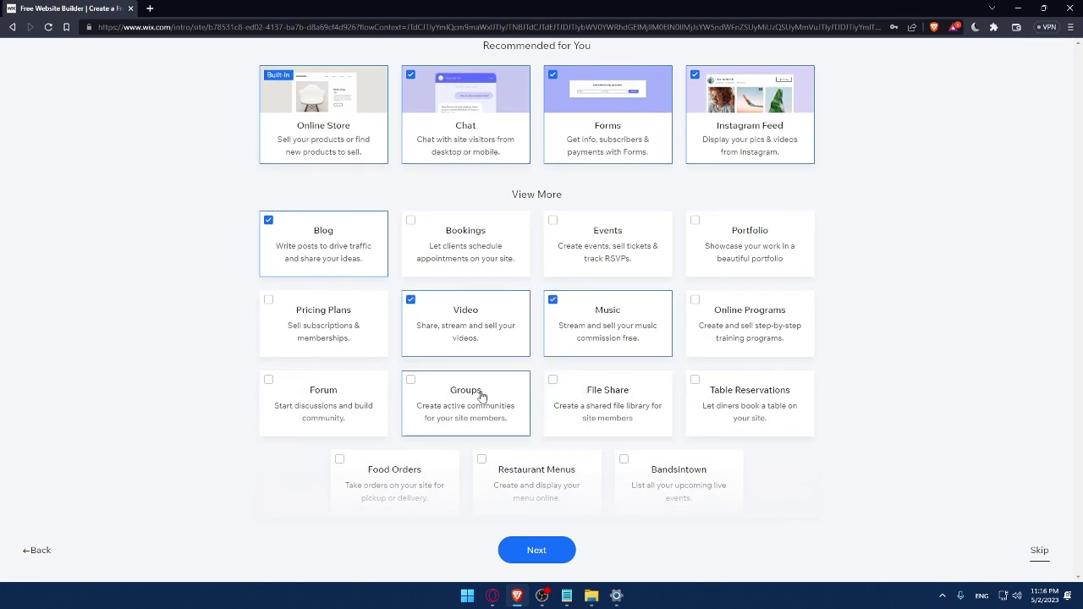
pyautogui.click(533, 552)
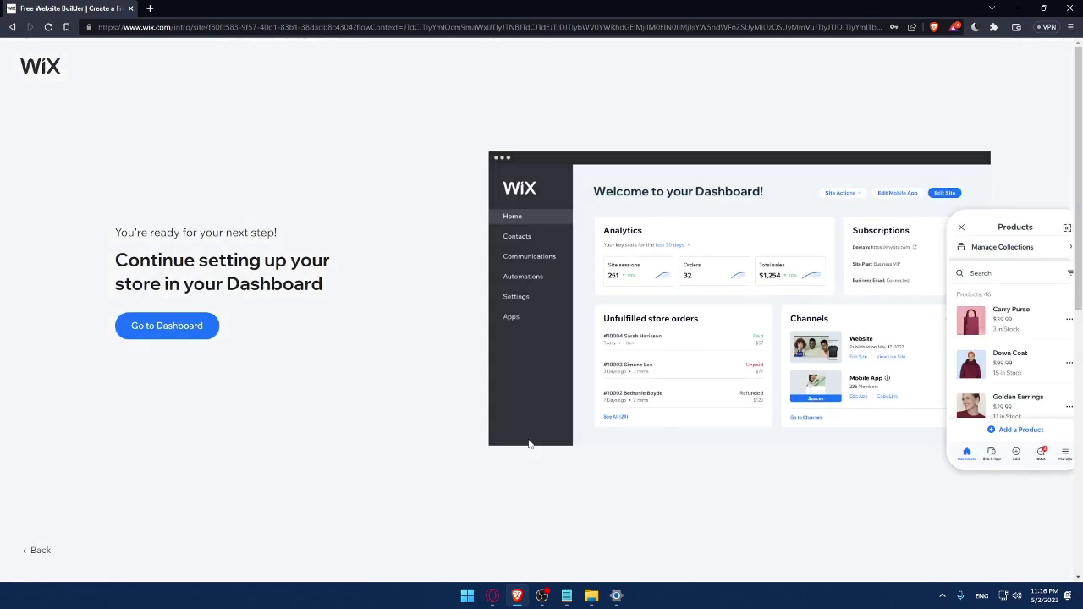
pyautogui.click(187, 331)
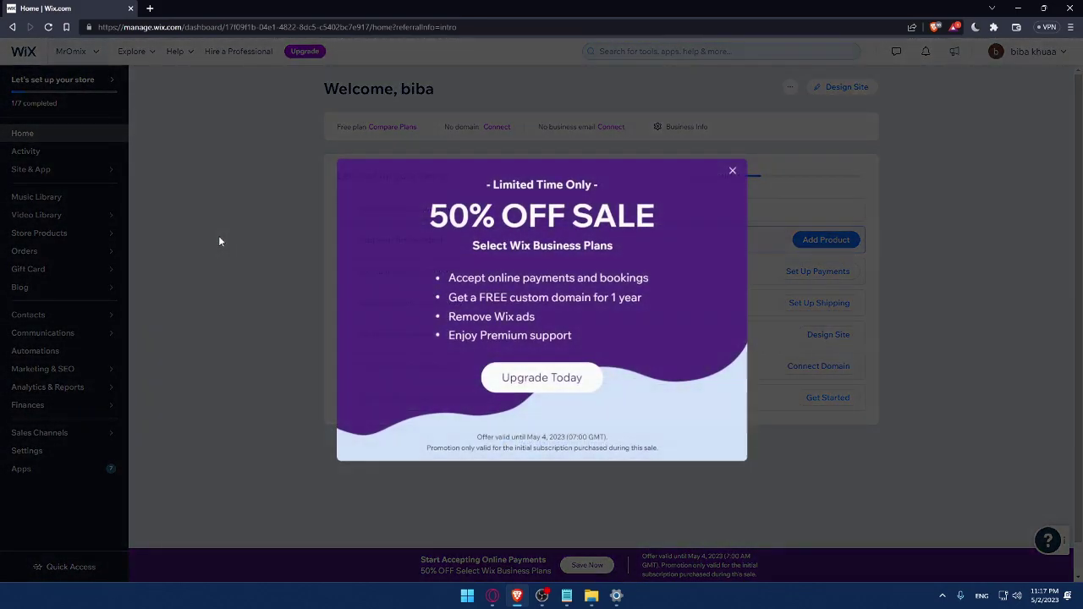
# Close the 50% off sale popup and open Apps from the dashboard sidebar
pyautogui.click(733, 171)
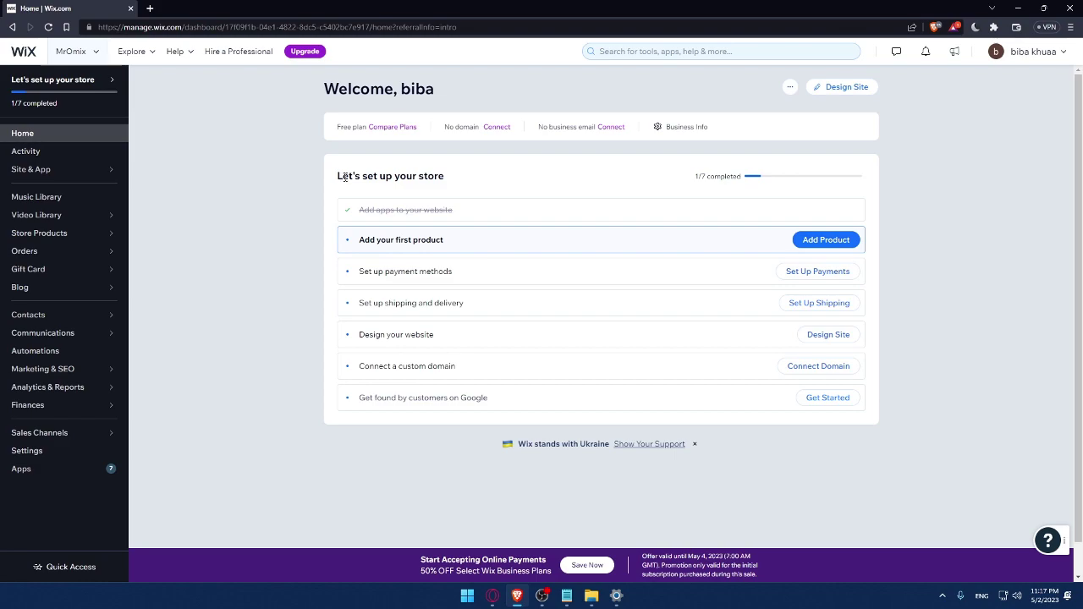
pyautogui.moveTo(335, 180); pyautogui.dragTo(499, 178)
pyautogui.click(500, 178)
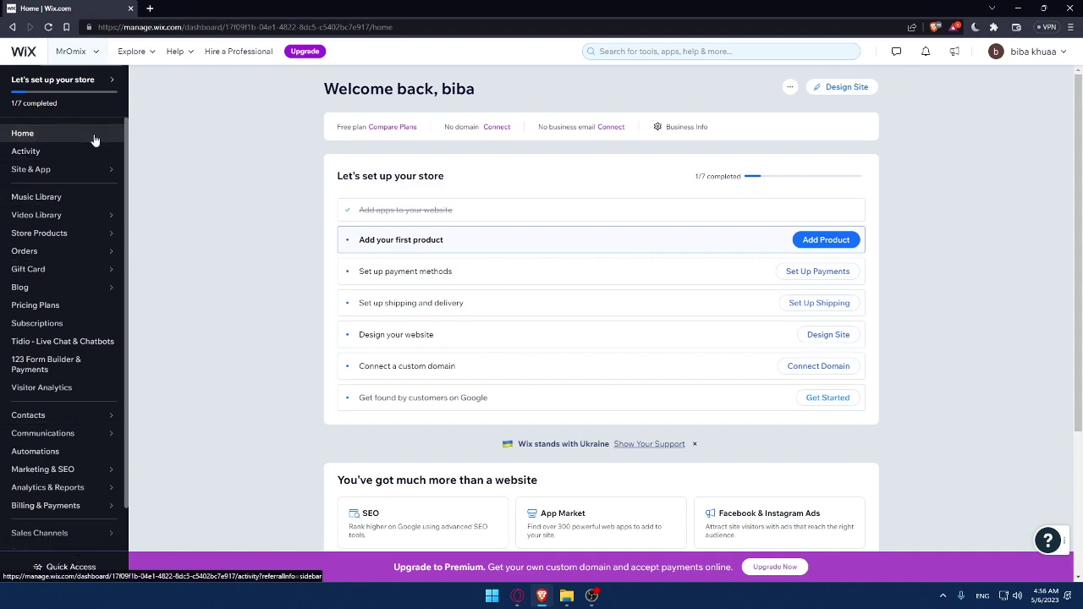
pyautogui.scroll(-1, 76, 516)
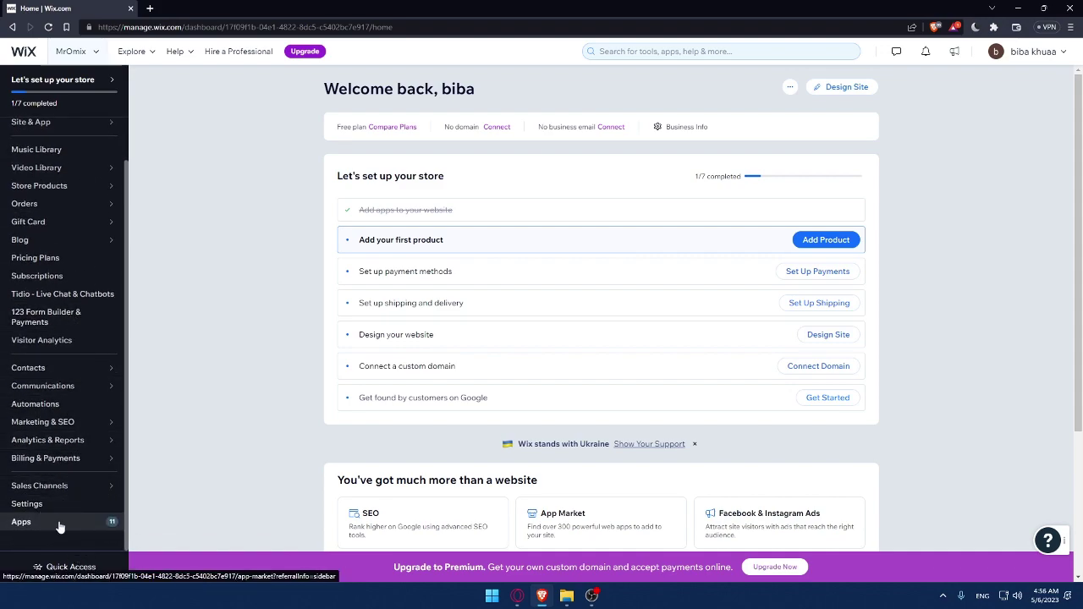
pyautogui.click(59, 526)
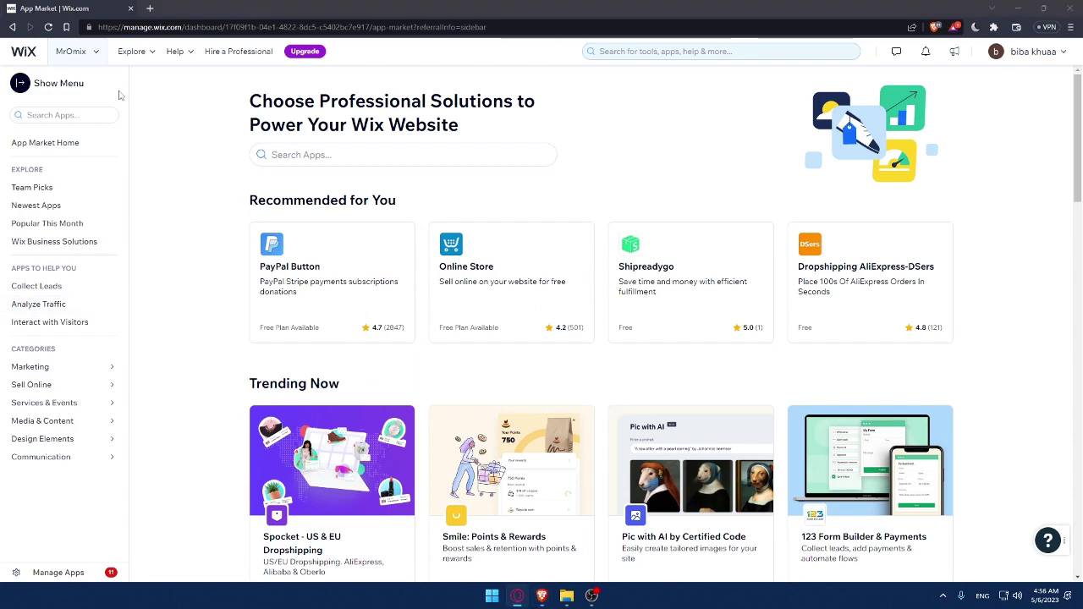
# Search the App Market for 'win faq' and open the Wix FAQ result
pyautogui.click(309, 154)
pyautogui.write('win faq')
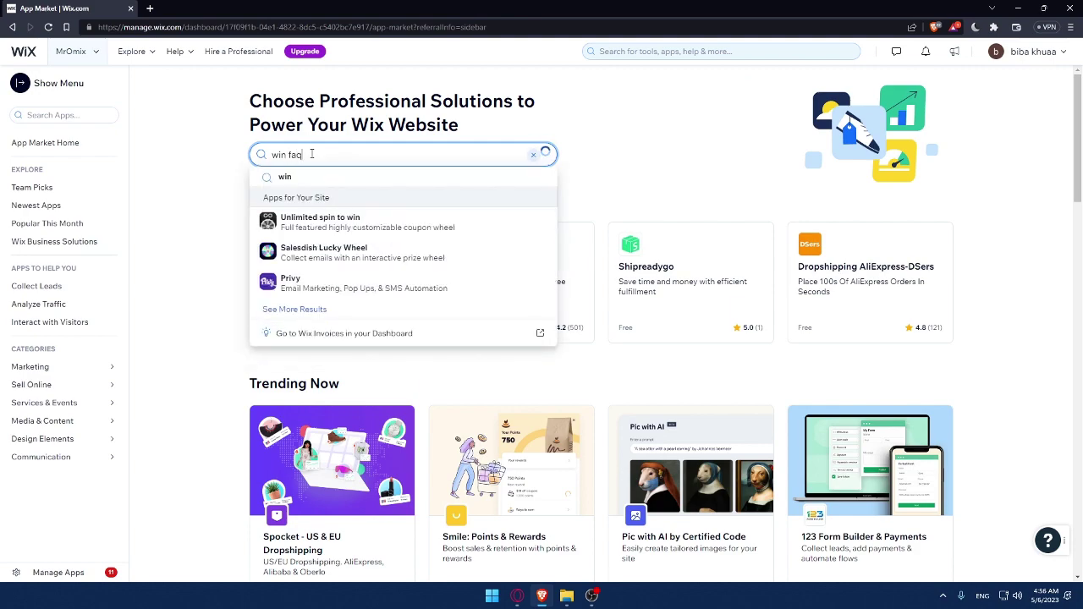
pyautogui.press('Return')
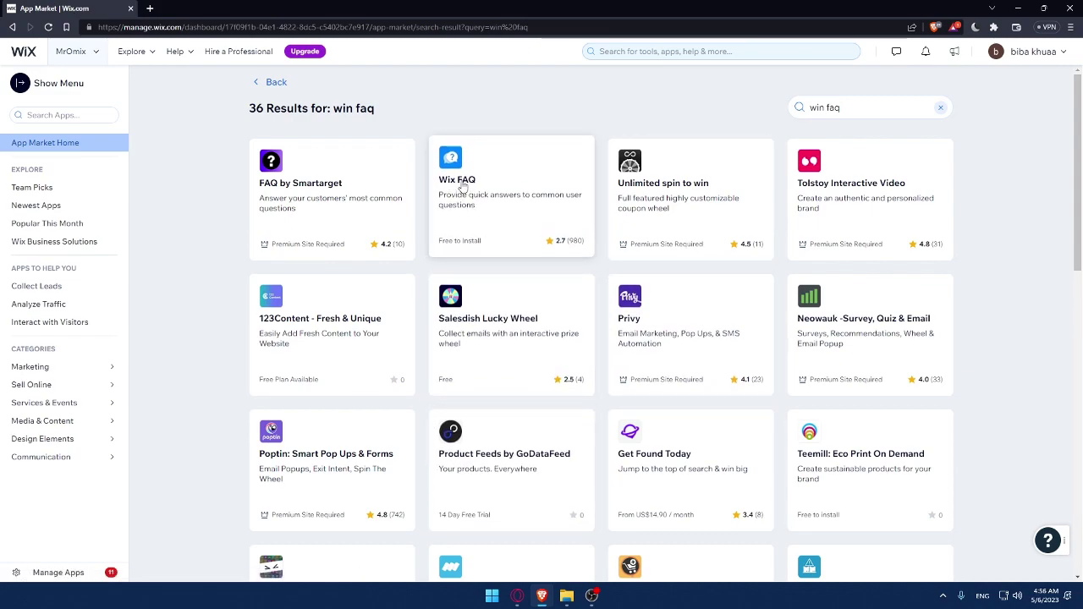
pyautogui.click(462, 187)
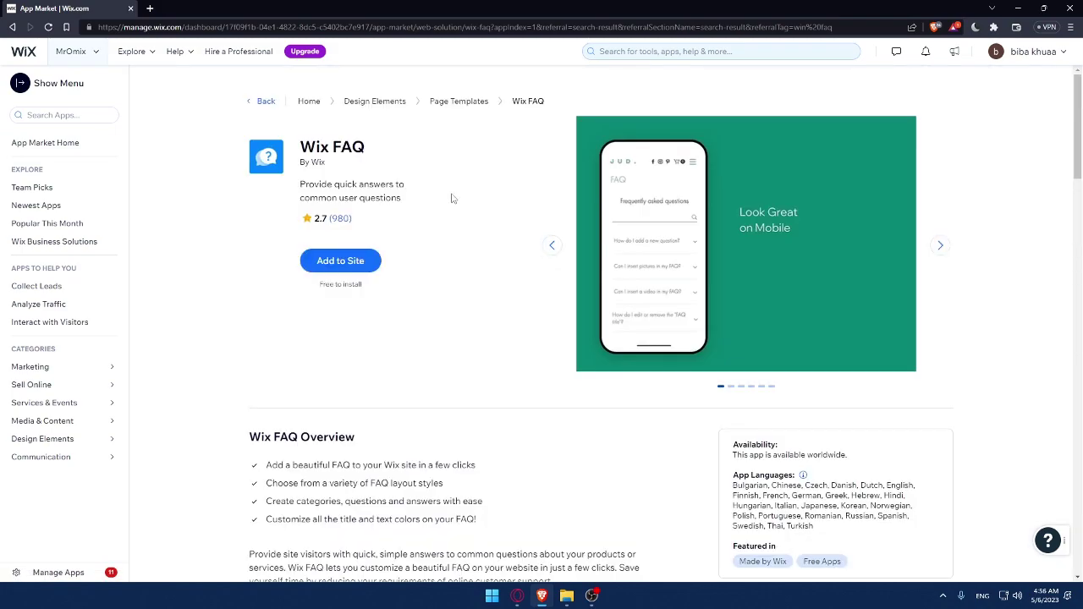
# Reopen the Wix FAQ details from the results and check its worldwide availability note
pyautogui.scroll(-1, 451, 198)
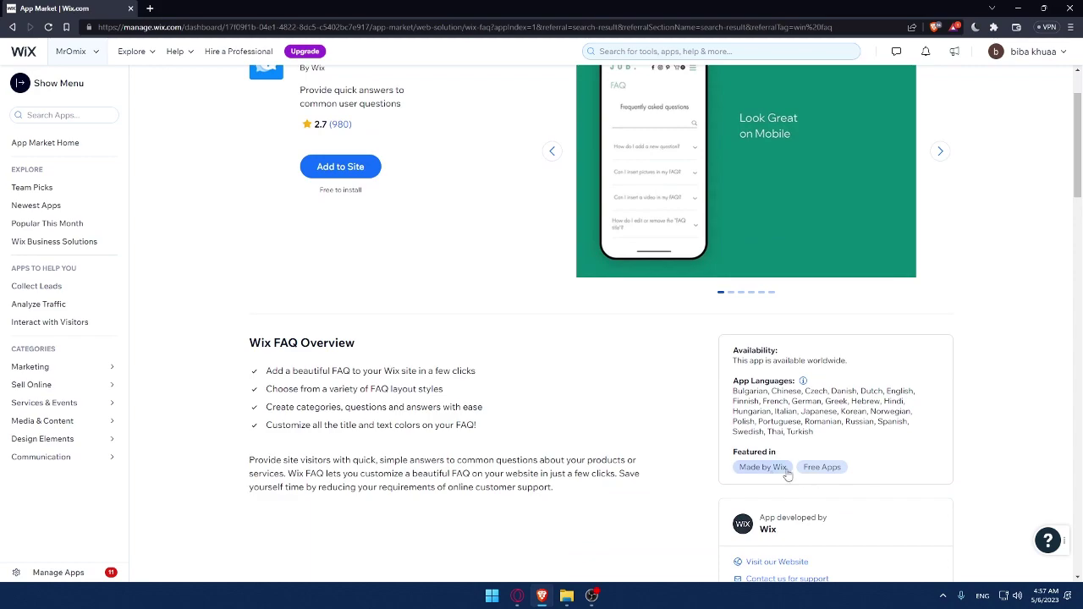
pyautogui.scroll(1, 454, 207)
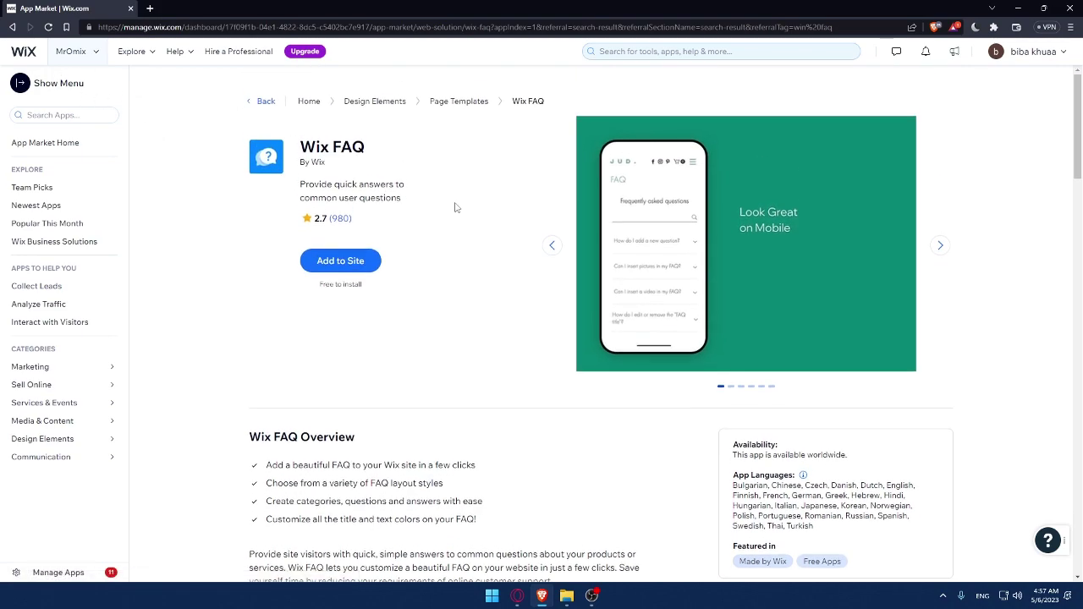
pyautogui.hotkey('alt', 'Left')
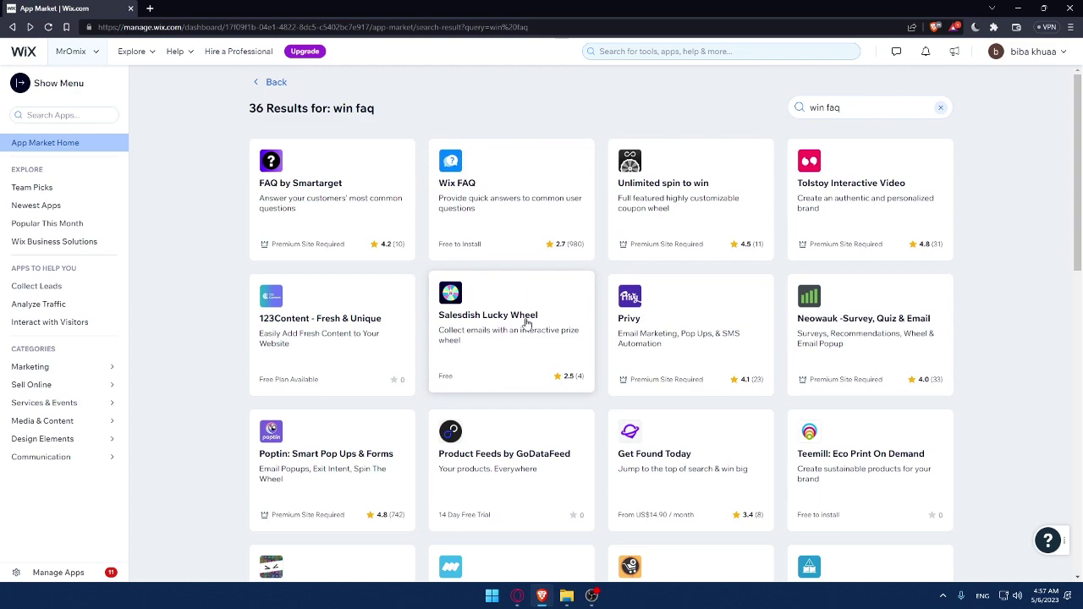
pyautogui.click(490, 237)
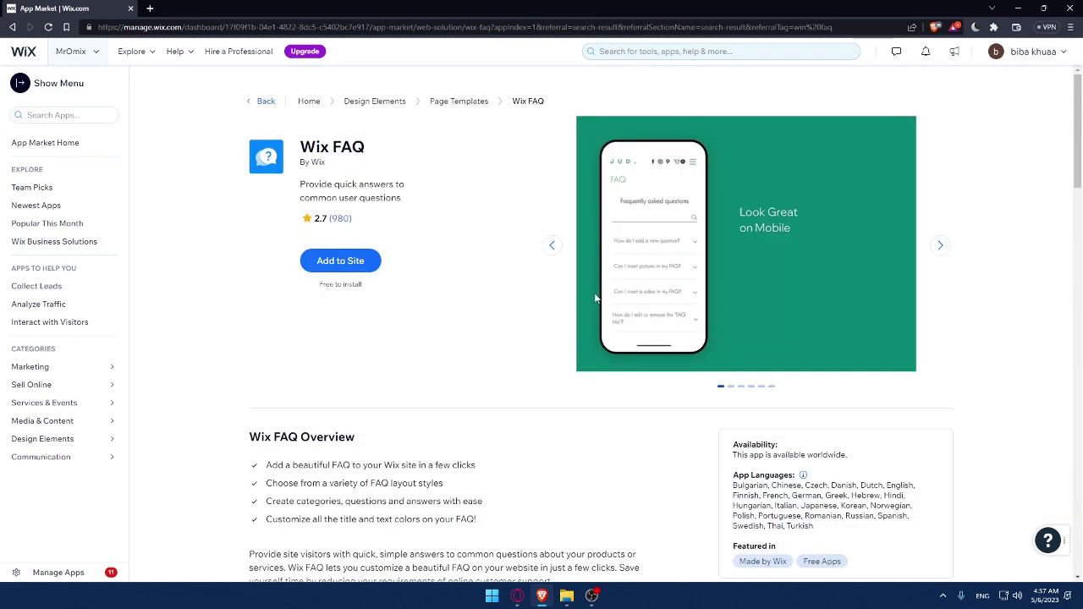
pyautogui.scroll(-2, 595, 296)
pyautogui.scroll(2, 406, 107)
pyautogui.moveTo(851, 455); pyautogui.dragTo(730, 462)
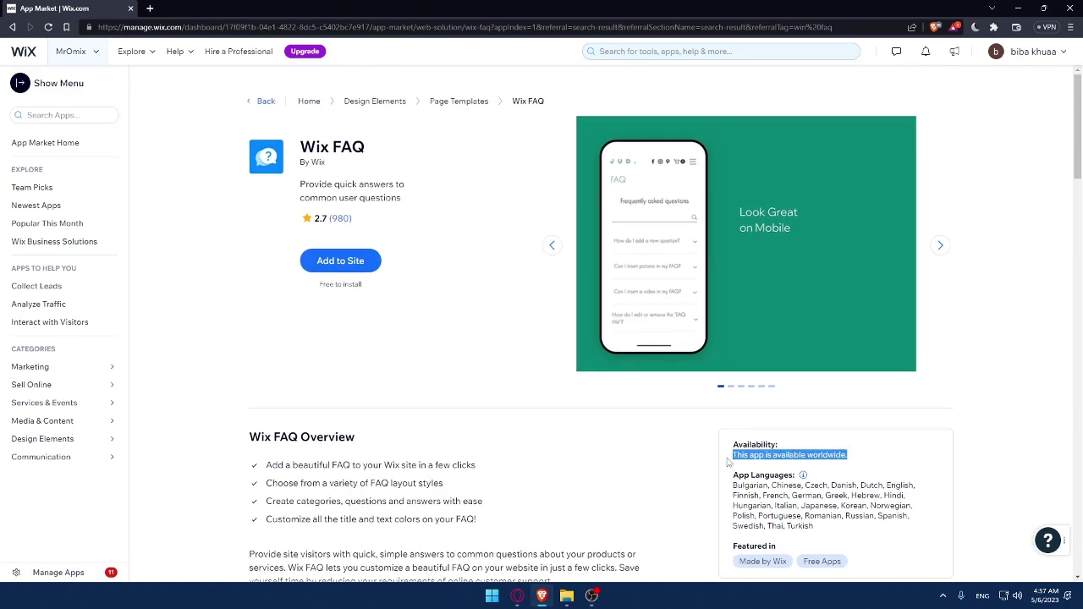
pyautogui.click(892, 460)
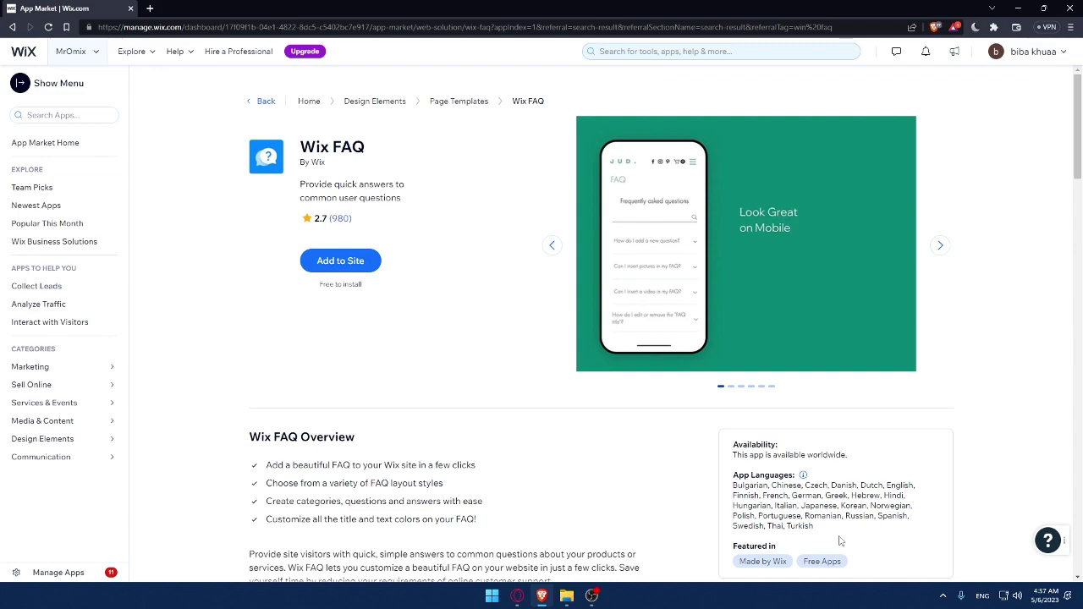
# Read the overview and scroll to the 2.7 average rating from 980 reviews
pyautogui.scroll(-1, 415, 447)
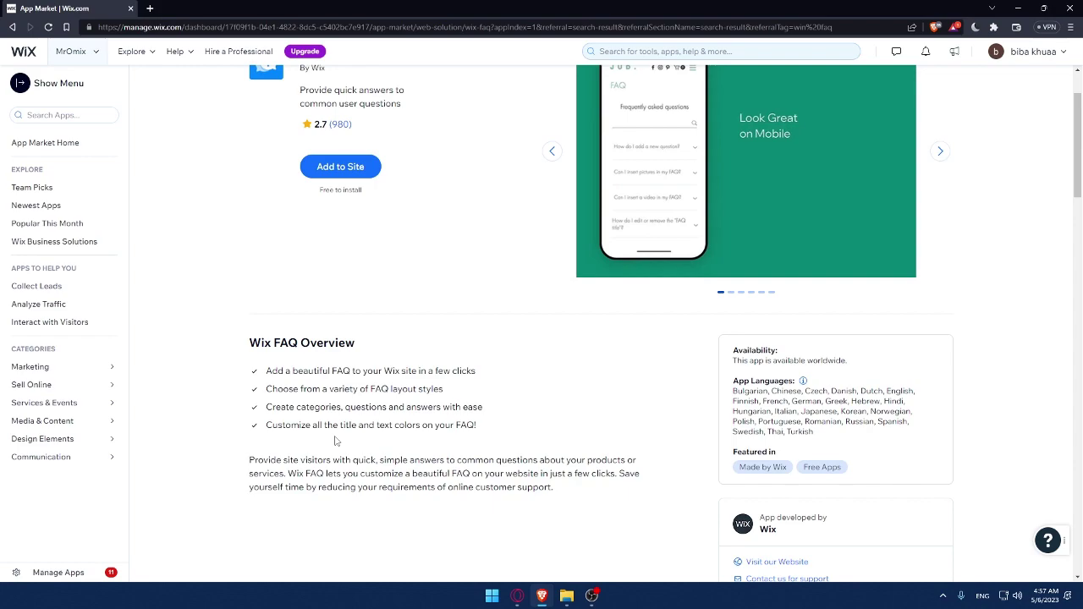
pyautogui.moveTo(239, 454); pyautogui.dragTo(624, 513)
pyautogui.click(624, 512)
pyautogui.scroll(-4, 554, 430)
pyautogui.scroll(3, 554, 430)
pyautogui.scroll(2, 570, 347)
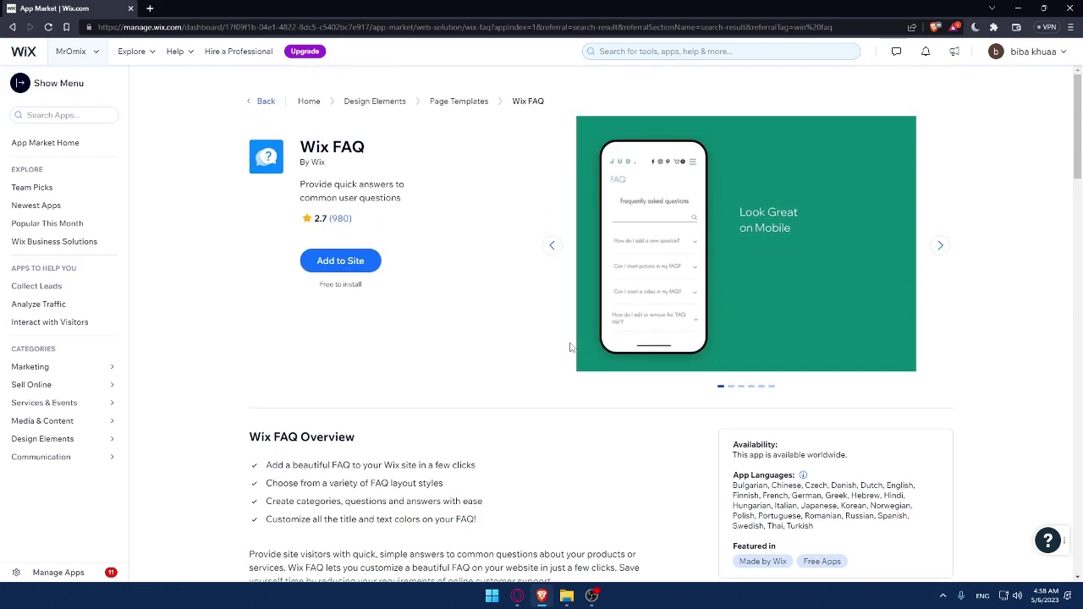
pyautogui.scroll(-6, 571, 346)
pyautogui.scroll(-1, 535, 326)
pyautogui.scroll(2, 493, 321)
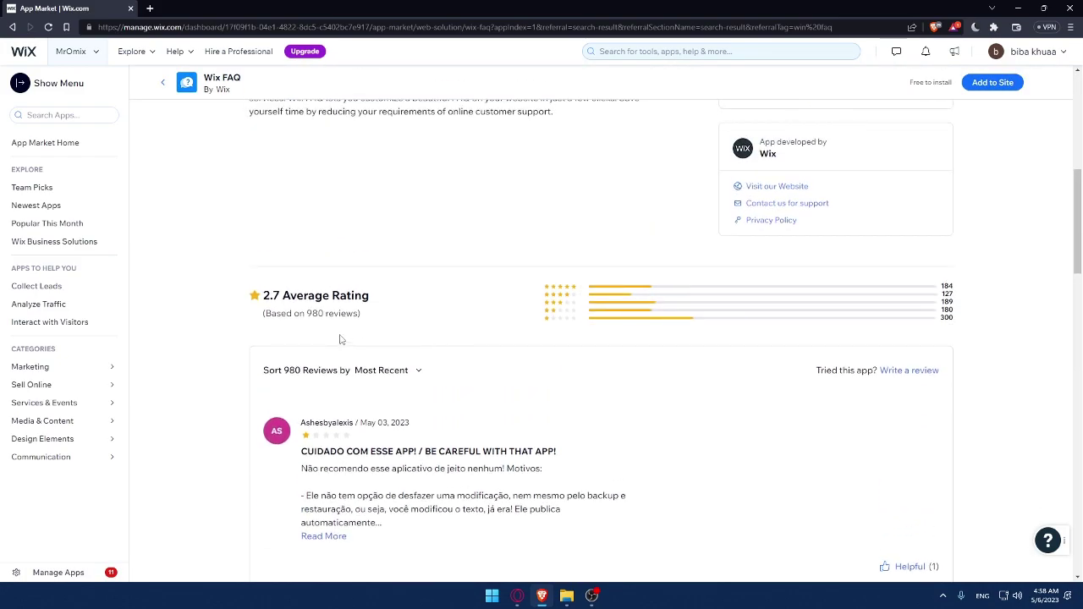
# Note the 980 review count and scroll through the individual Wix FAQ user reviews
pyautogui.moveTo(306, 313); pyautogui.dragTo(320, 314)
pyautogui.click(399, 318)
pyautogui.scroll(-2, 311, 315)
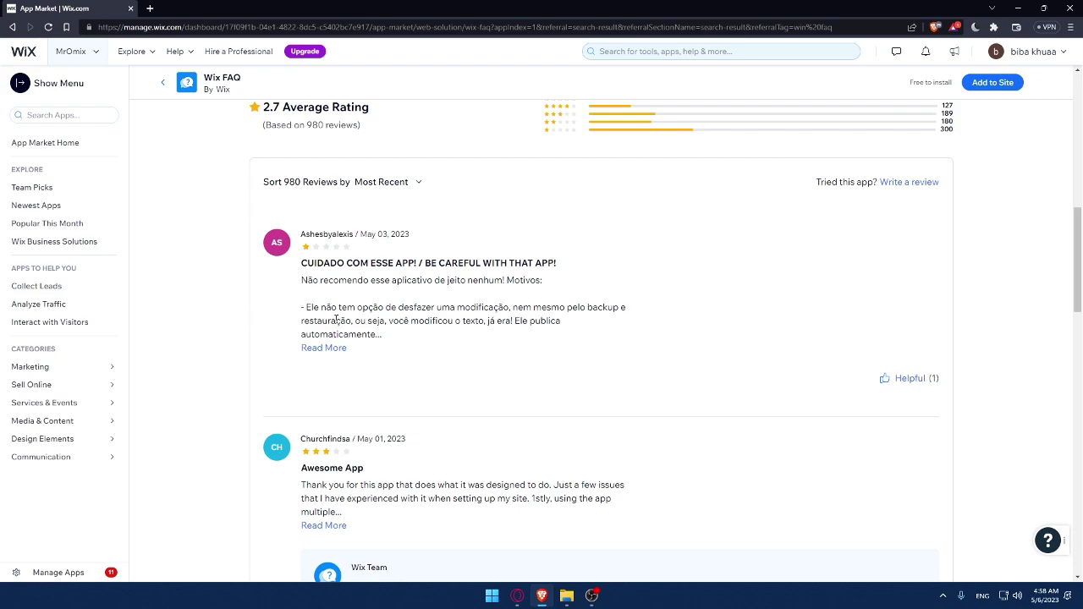
pyautogui.scroll(-3, 393, 326)
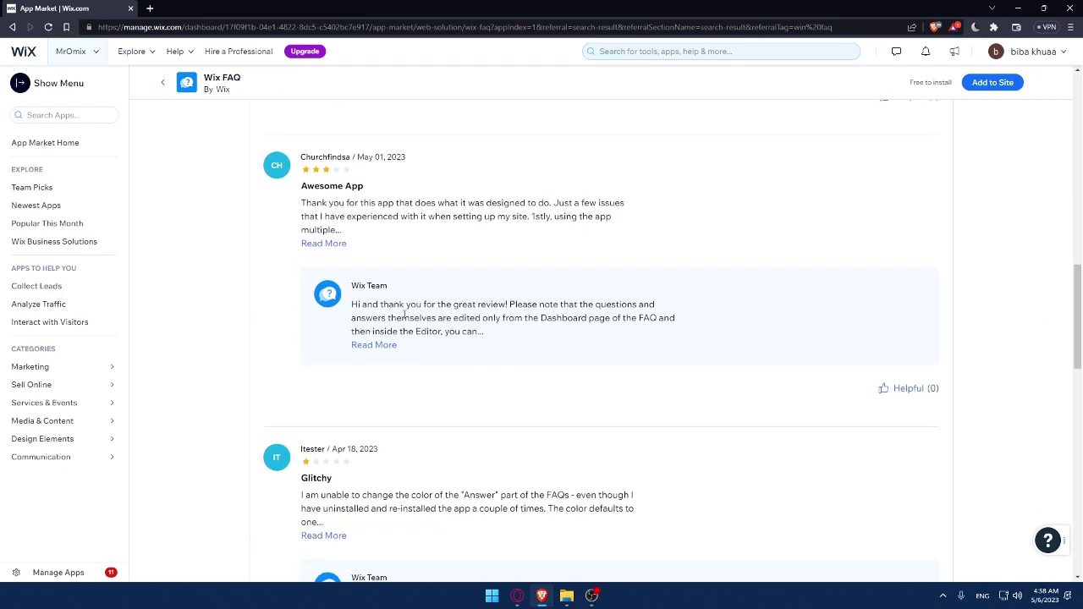